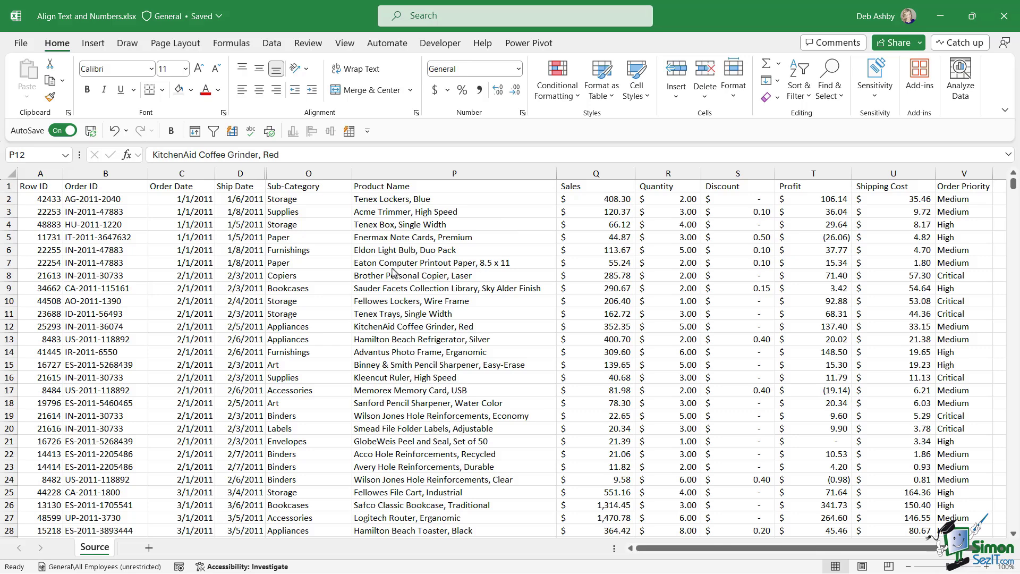
Step: Look over the data by selecting the Acme Trimmer cell, the Ship Date–Sub-Category columns, and the Product Name header
{"action": "left_click", "coordinate": [431, 212]}
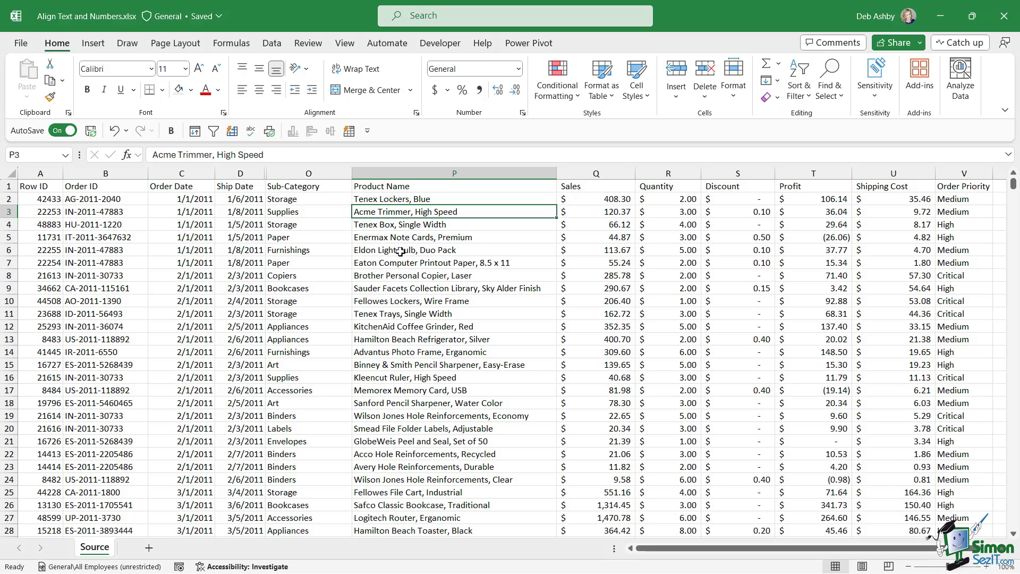
{"action": "scroll", "coordinate": [401, 251], "scroll_direction": "down", "scroll_amount": 4}
{"action": "scroll", "coordinate": [400, 251], "scroll_direction": "up", "scroll_amount": 4}
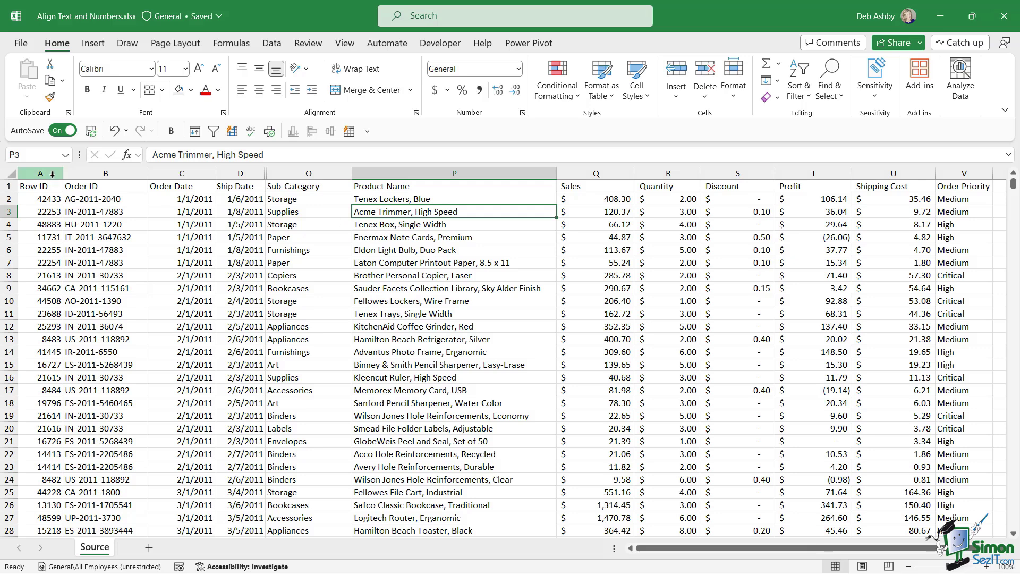
{"action": "left_click_drag", "start_coordinate": [239, 174], "coordinate": [309, 173]}
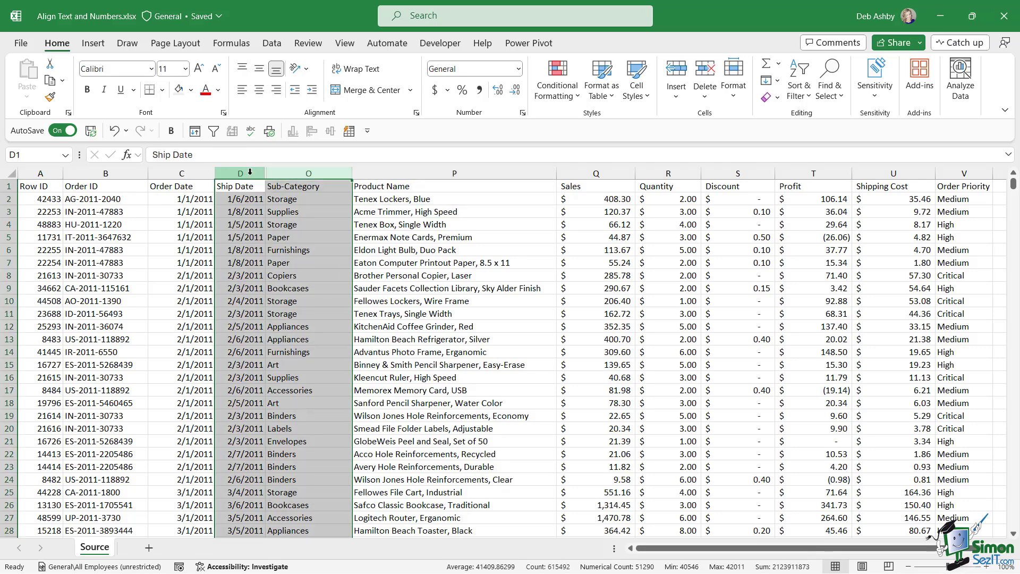
{"action": "left_click", "coordinate": [419, 213]}
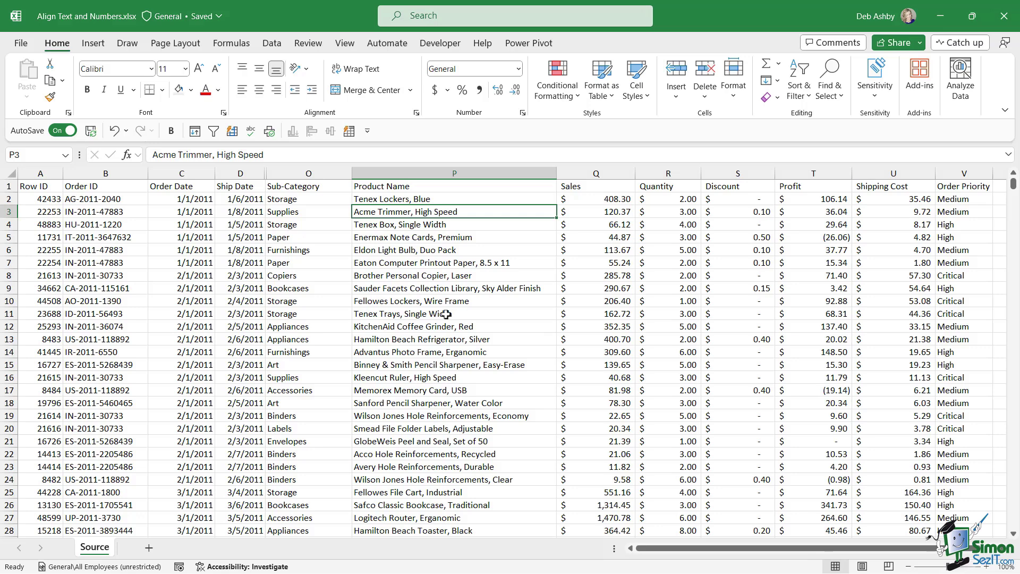
{"action": "left_click", "coordinate": [447, 191]}
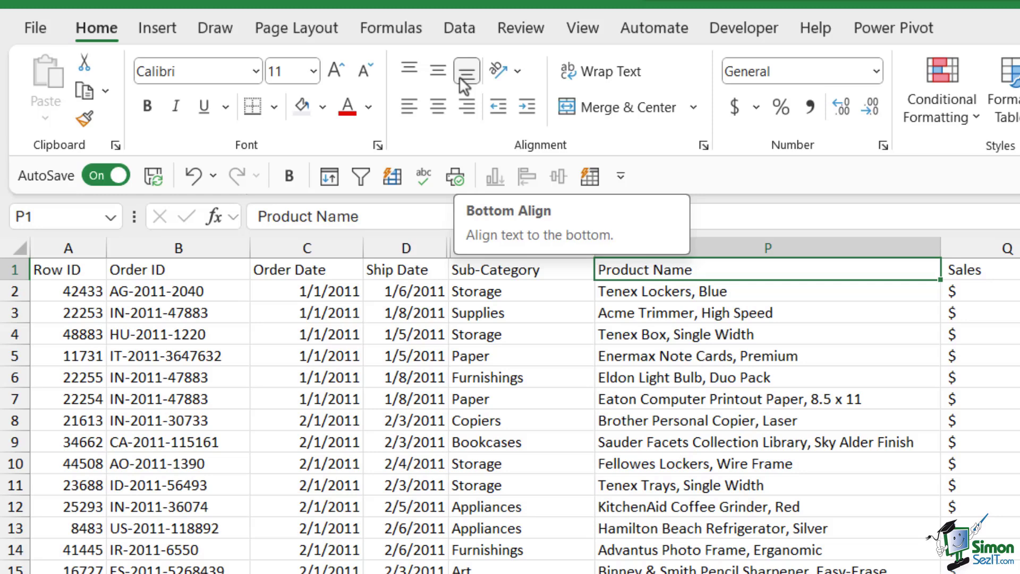
{"action": "left_click", "coordinate": [456, 372]}
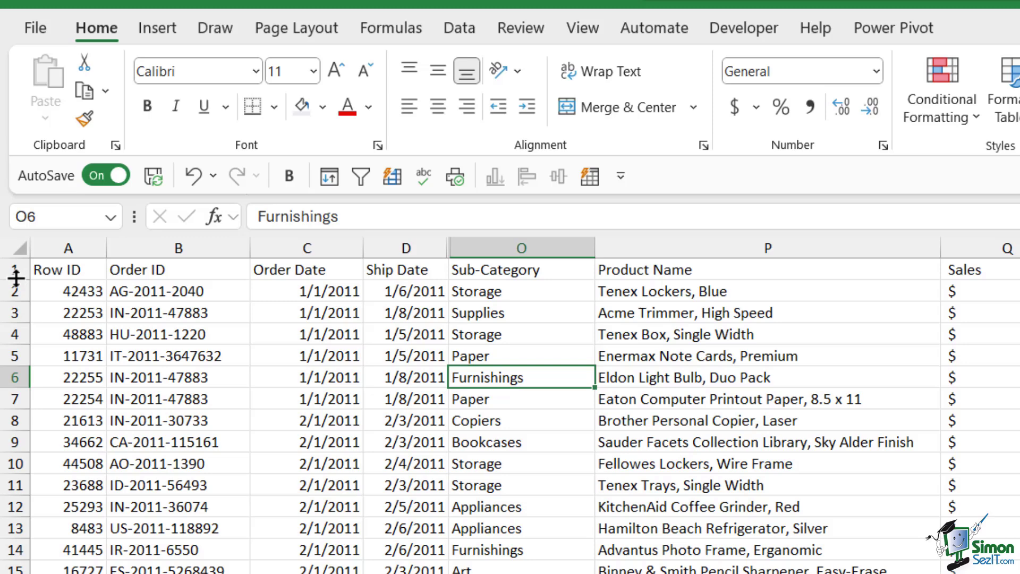
Step: Make header row 1 taller and select the whole row
{"action": "left_click_drag", "start_coordinate": [15, 280], "coordinate": [14, 313]}
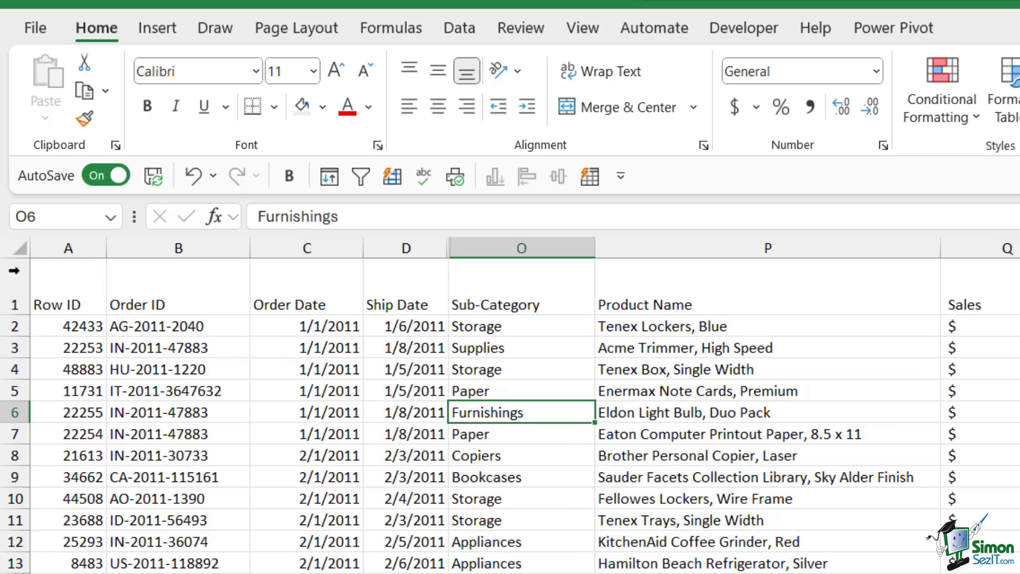
{"action": "left_click", "coordinate": [10, 281]}
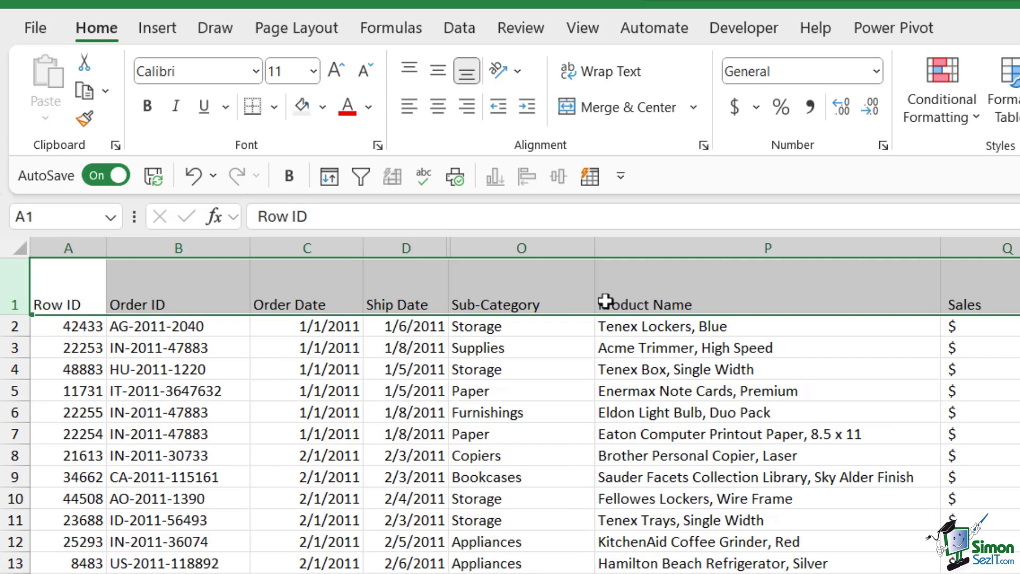
{"action": "left_click", "coordinate": [664, 367]}
{"action": "left_click", "coordinate": [650, 306]}
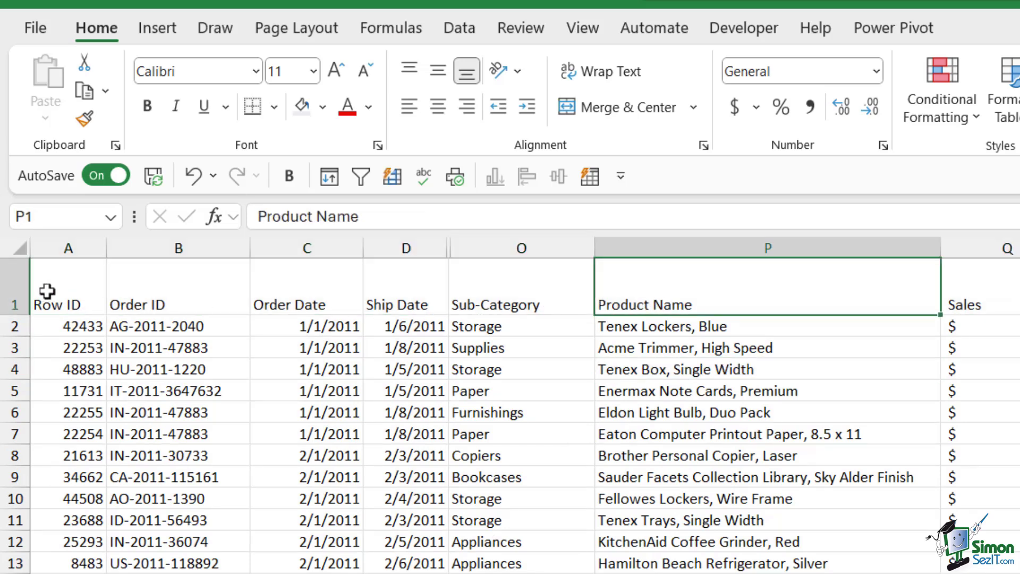
{"action": "left_click", "coordinate": [9, 296]}
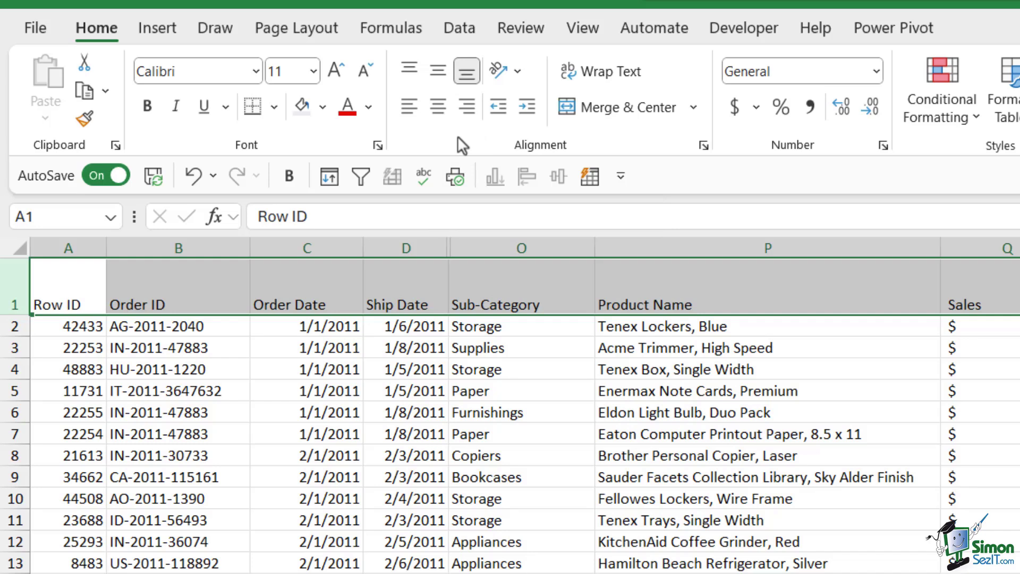
Step: Vertically centre the header labels with Middle Align, after briefly trying Top Align
{"action": "left_click", "coordinate": [439, 72]}
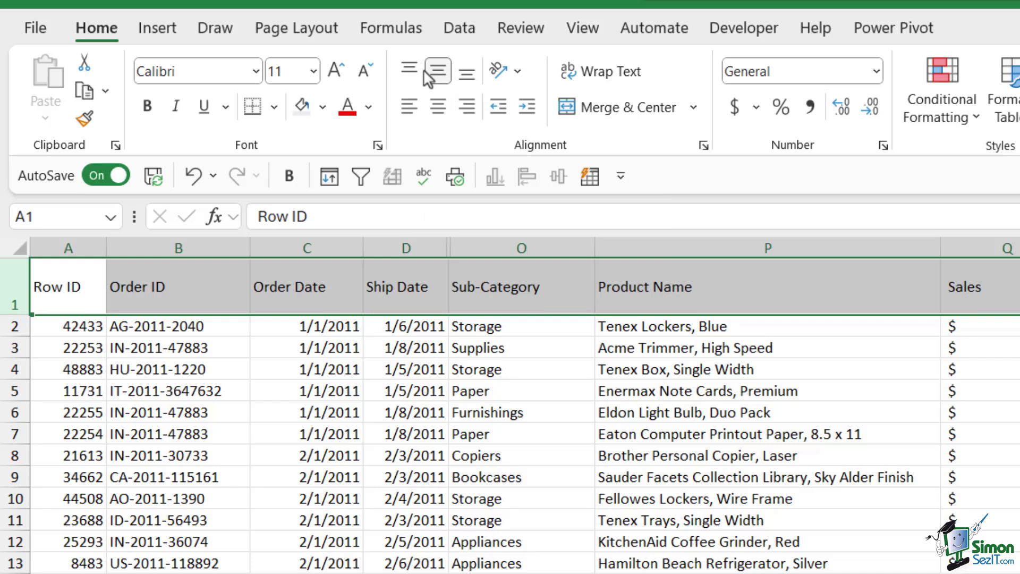
{"action": "left_click", "coordinate": [411, 75]}
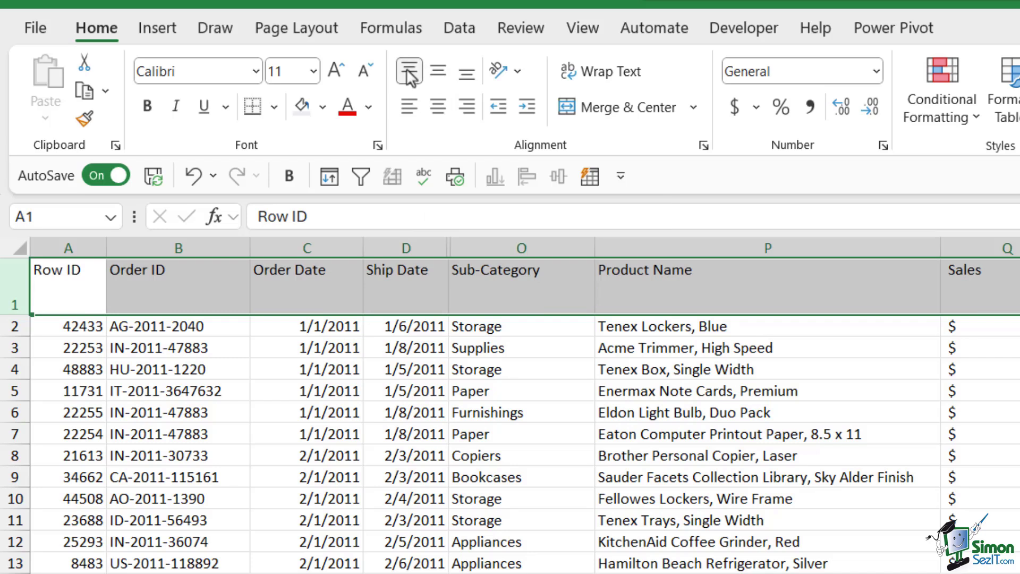
{"action": "left_click", "coordinate": [443, 75]}
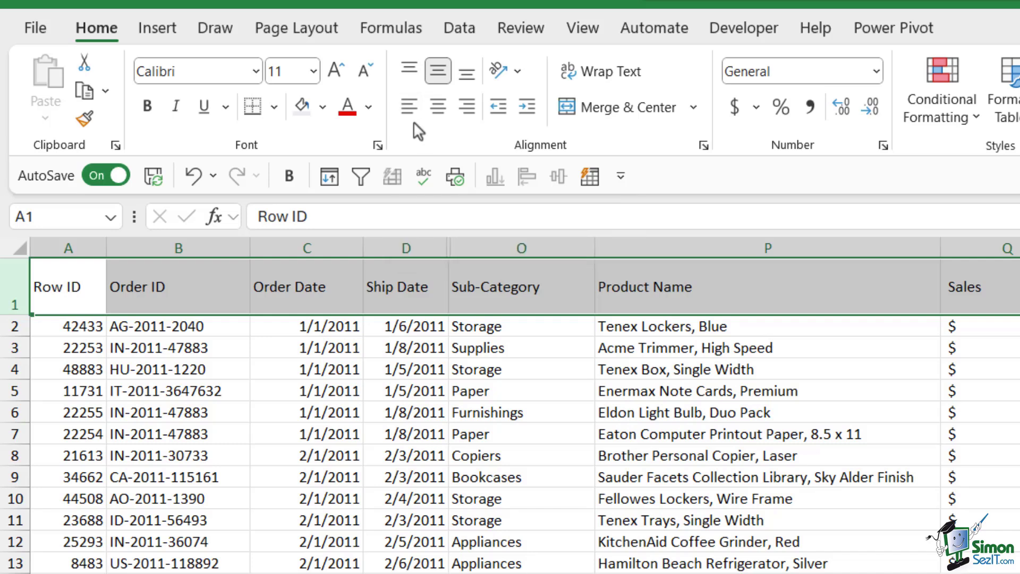
Step: Left-align the header labels after trying Center and Align Right
{"action": "left_click", "coordinate": [438, 109]}
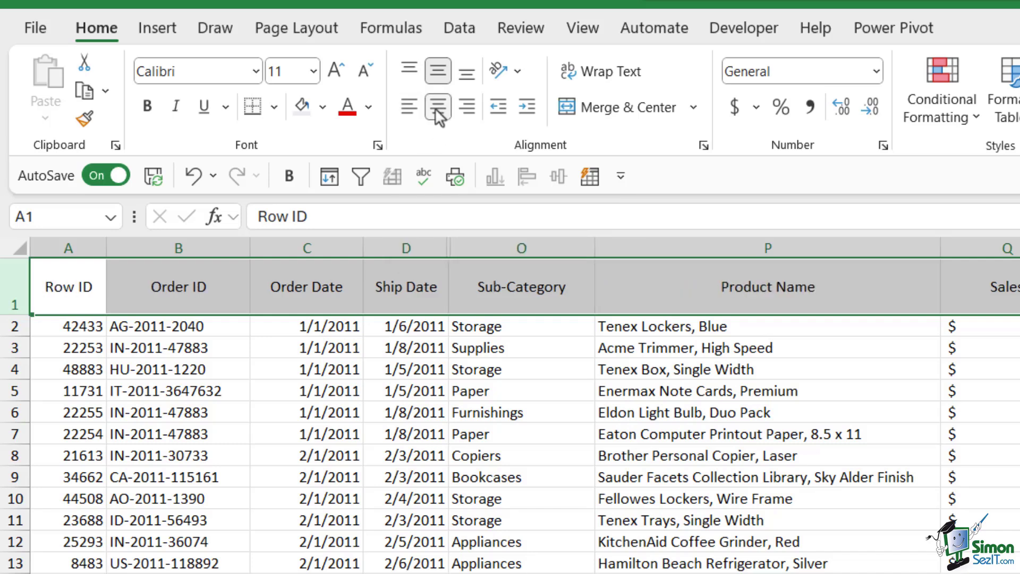
{"action": "left_click", "coordinate": [467, 108]}
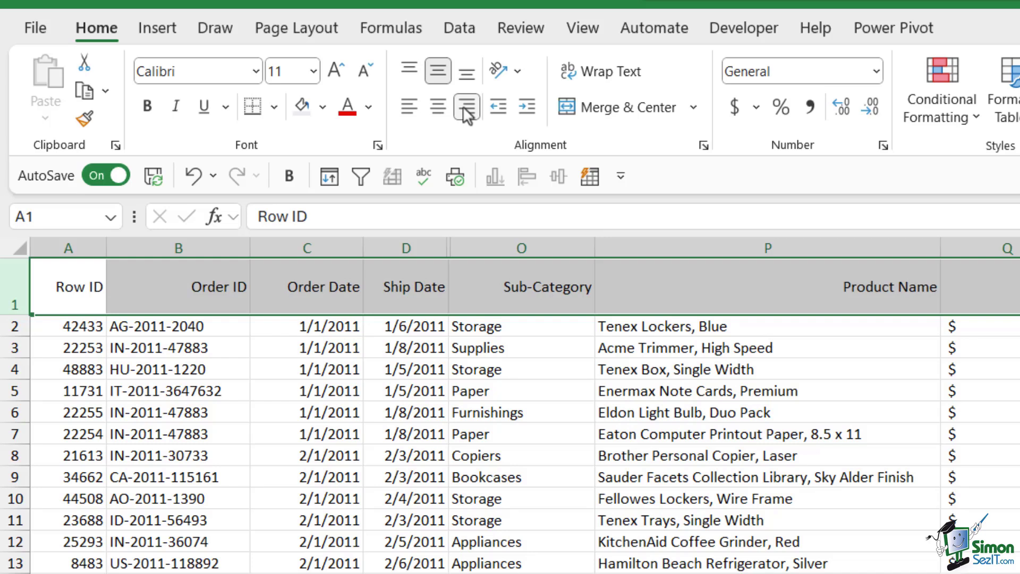
{"action": "left_click", "coordinate": [409, 105]}
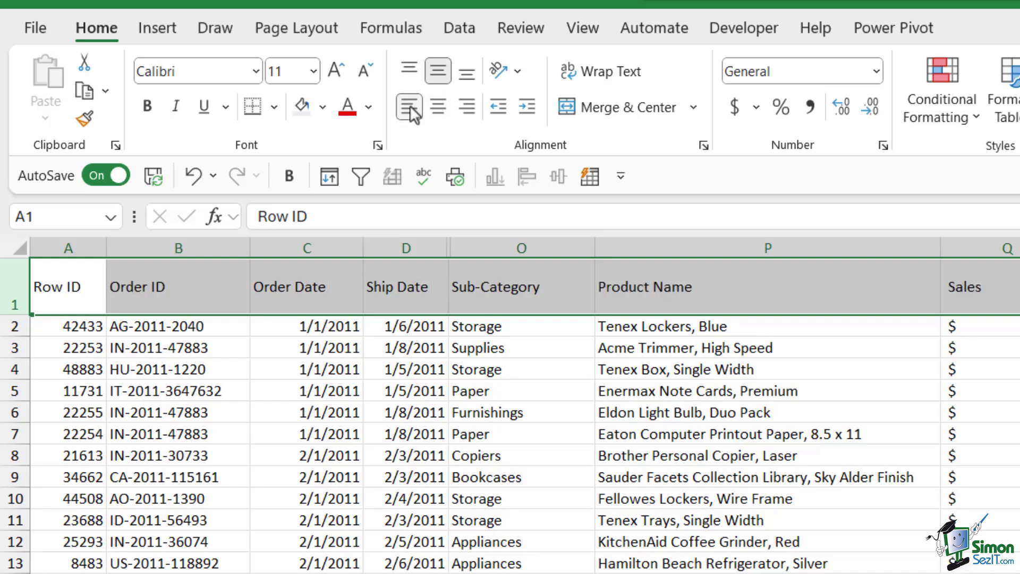
Step: Set the row 1 header labels to Angle Counterclockwise, then deselect the row
{"action": "left_click", "coordinate": [514, 68]}
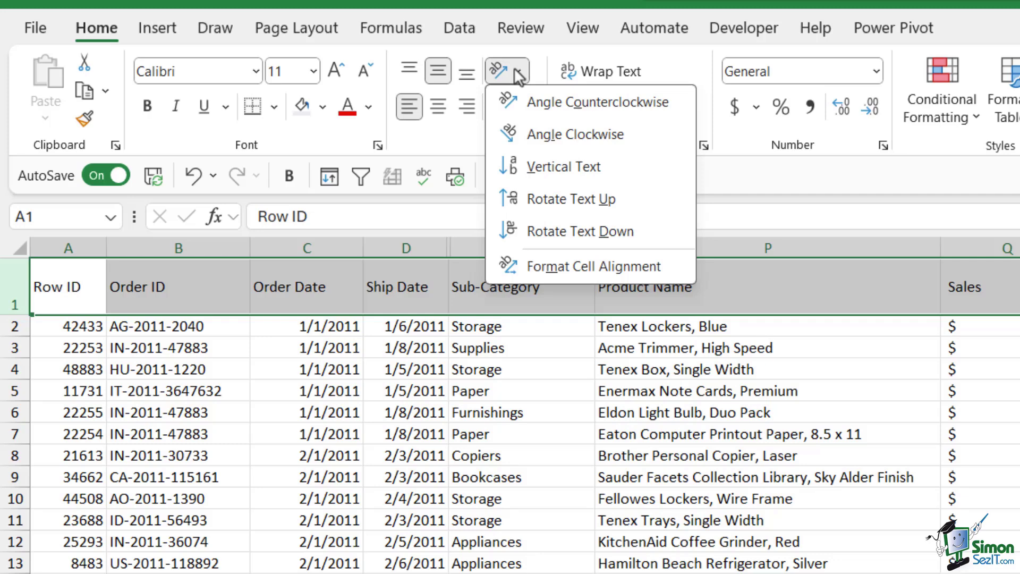
{"action": "left_click", "coordinate": [627, 103]}
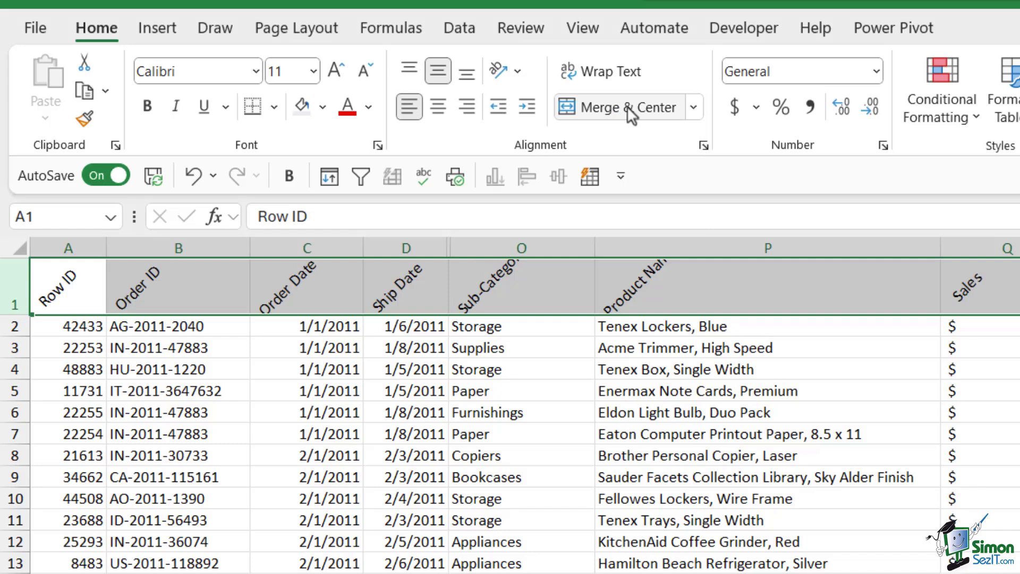
{"action": "left_click", "coordinate": [159, 431]}
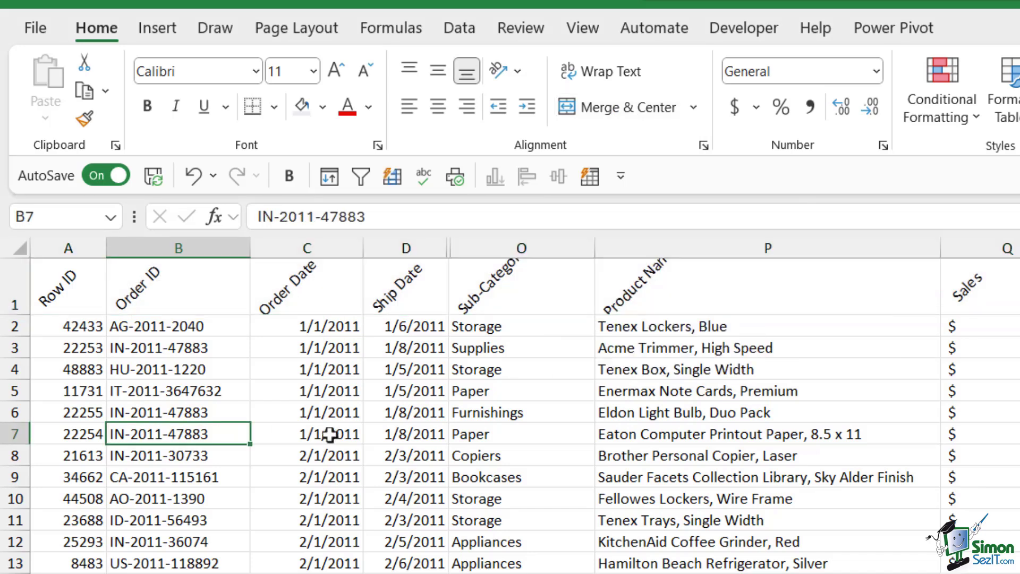
Step: Autofit row 1 height to the angled labels and autofit the Sub-Category column O width
{"action": "double_click", "coordinate": [16, 314]}
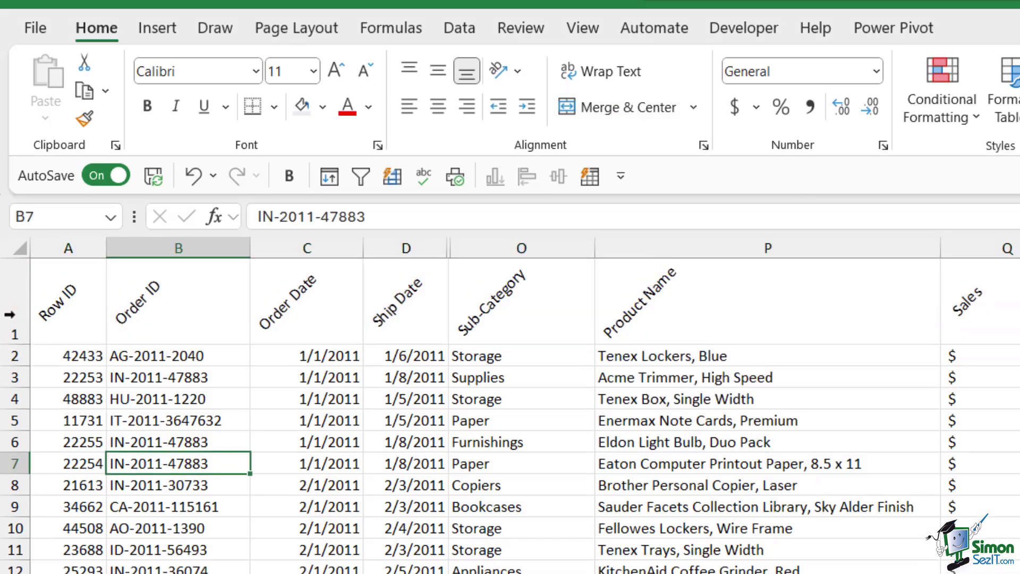
{"action": "left_click", "coordinate": [674, 441]}
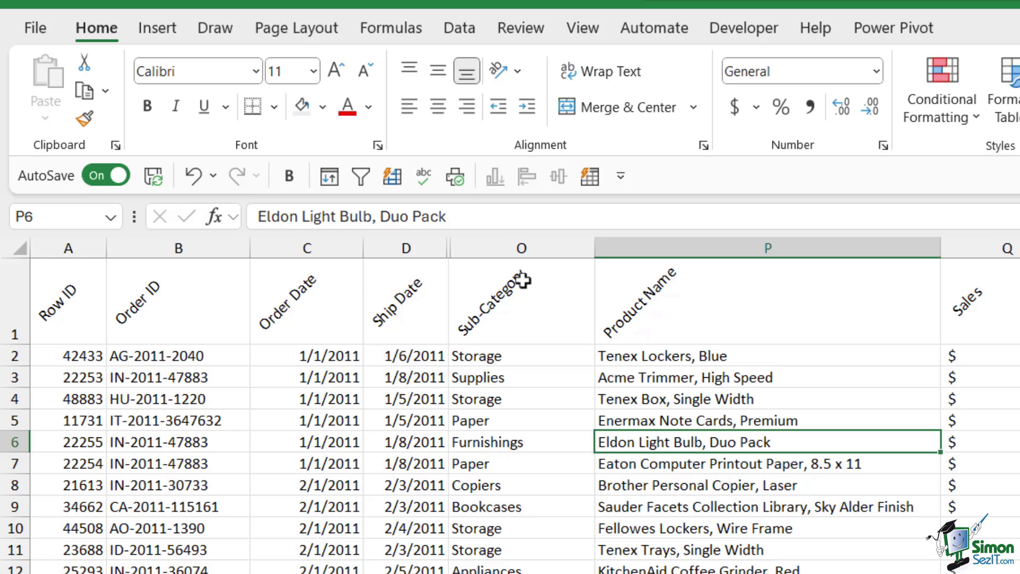
{"action": "double_click", "coordinate": [594, 249]}
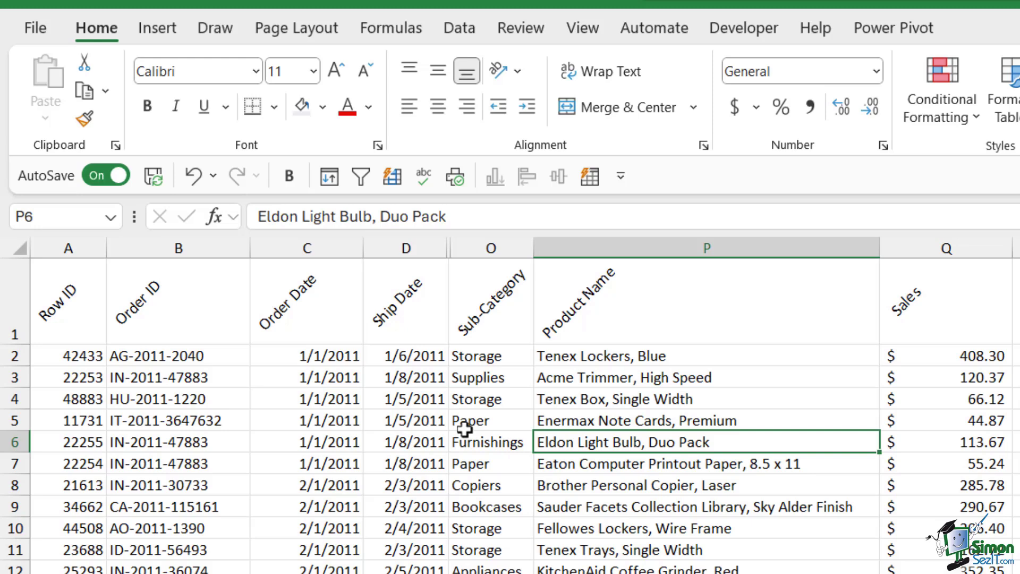
Step: Select row 1 and try Angle Clockwise, Vertical Text, Rotate Text Up and Rotate Text Down
{"action": "key", "text": "ctrl+Home"}
{"action": "key", "text": "shift+space"}
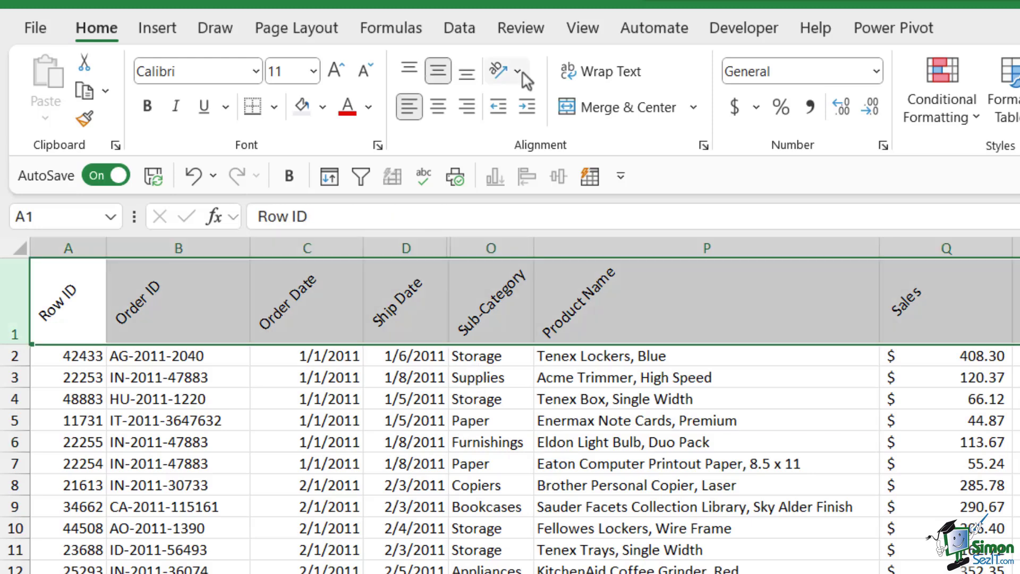
{"action": "left_click", "coordinate": [518, 71]}
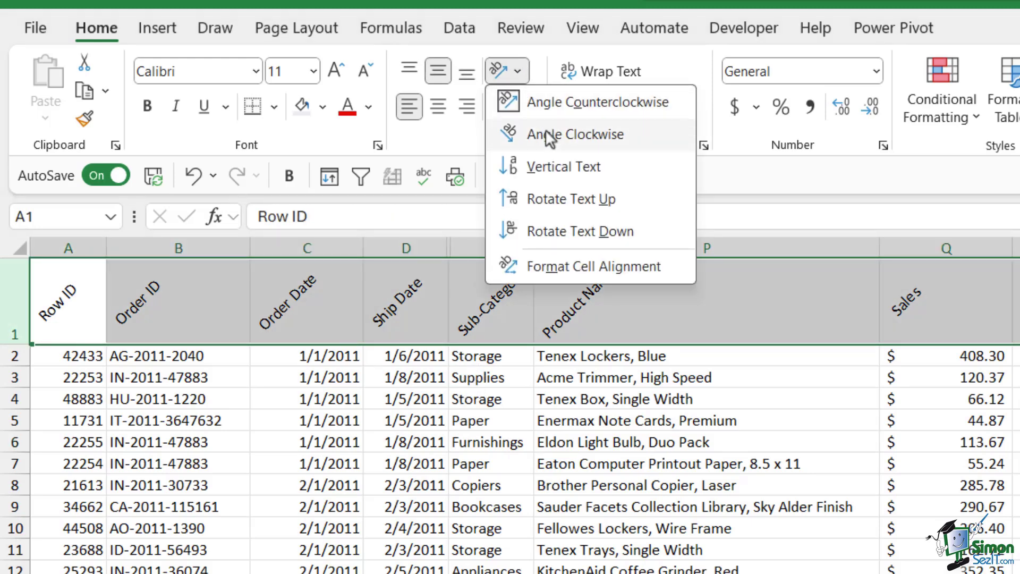
{"action": "left_click", "coordinate": [547, 134]}
{"action": "left_click", "coordinate": [521, 67]}
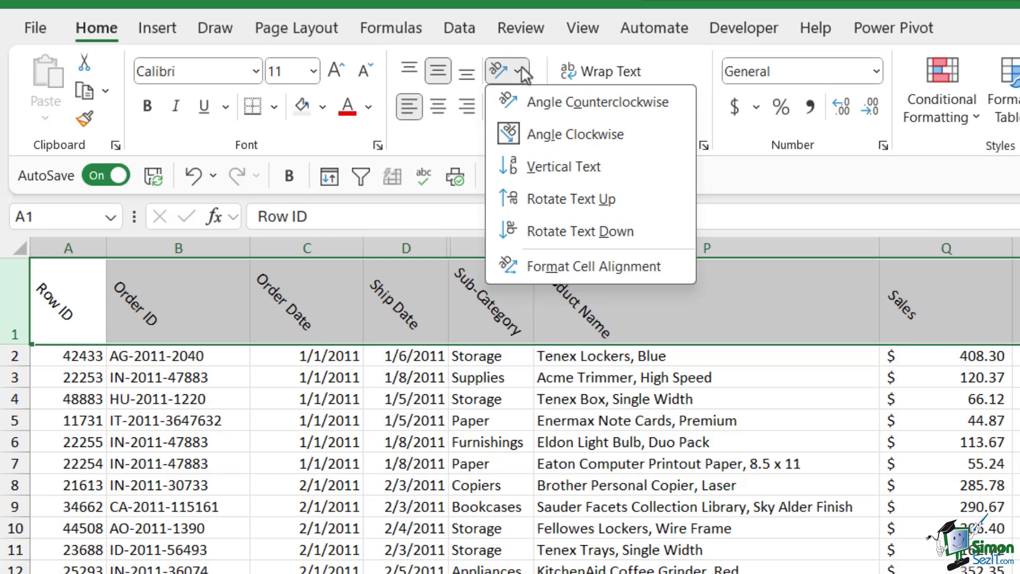
{"action": "left_click", "coordinate": [528, 162]}
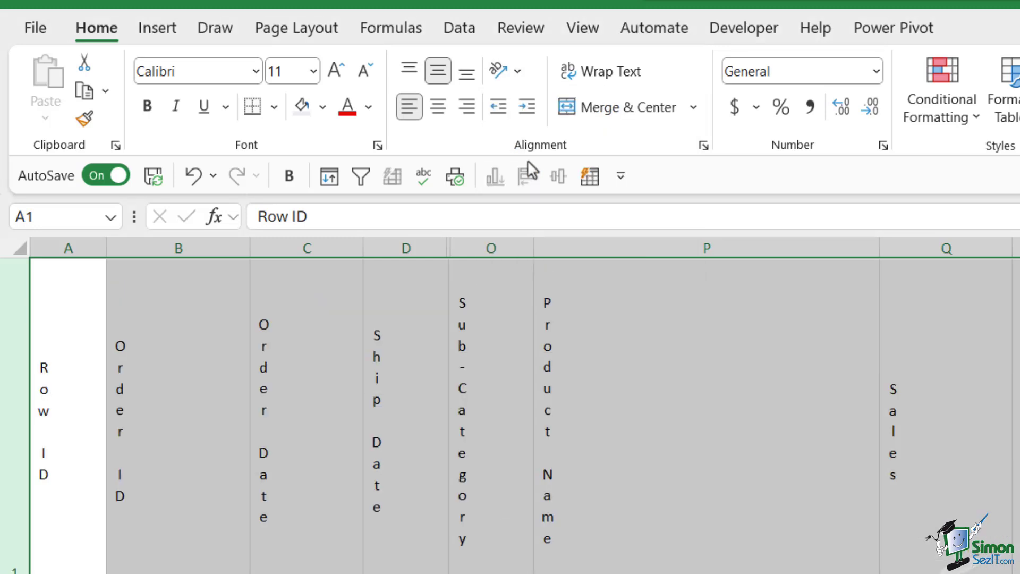
{"action": "left_click", "coordinate": [515, 71]}
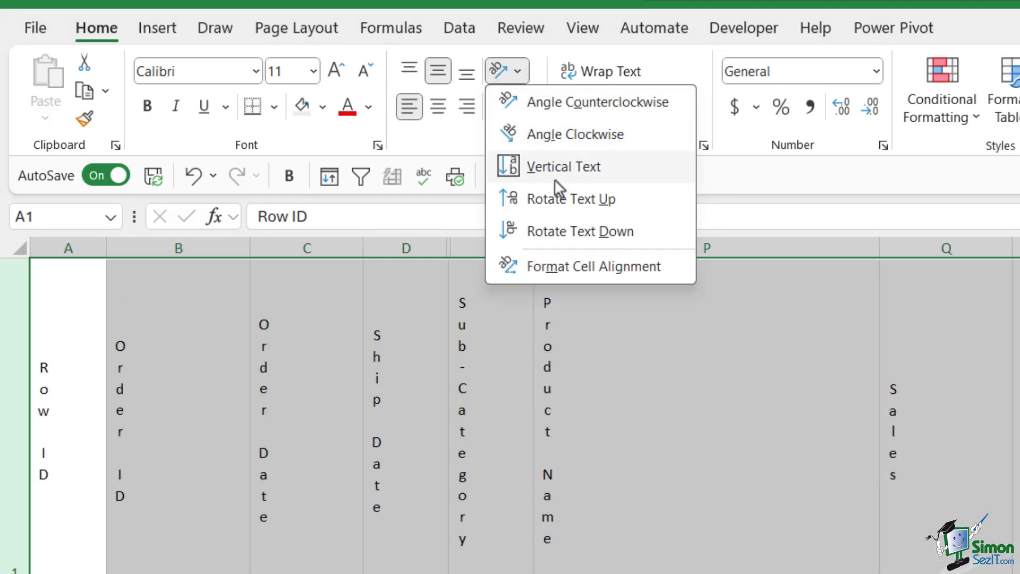
{"action": "left_click", "coordinate": [556, 199]}
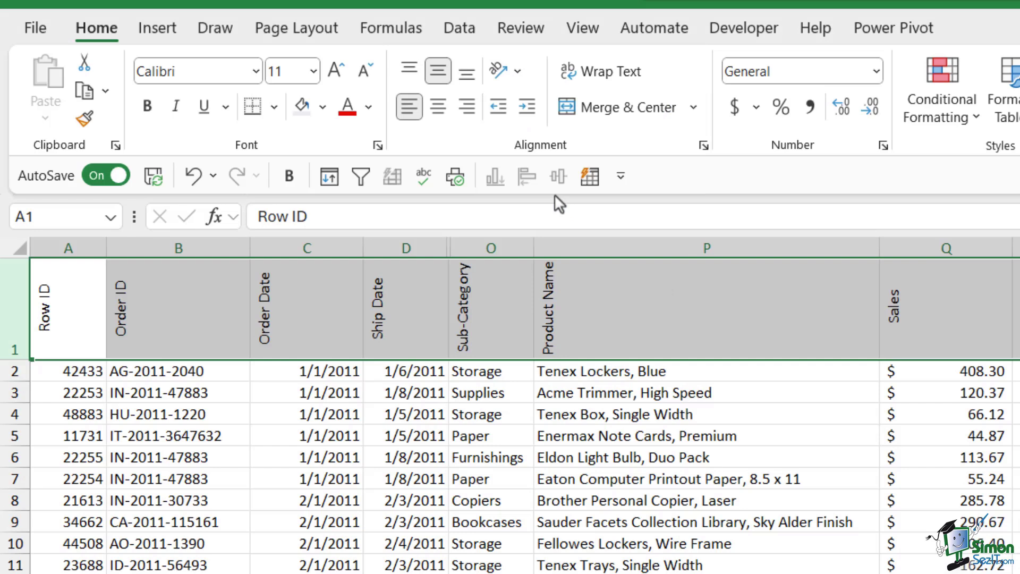
{"action": "left_click", "coordinate": [518, 72]}
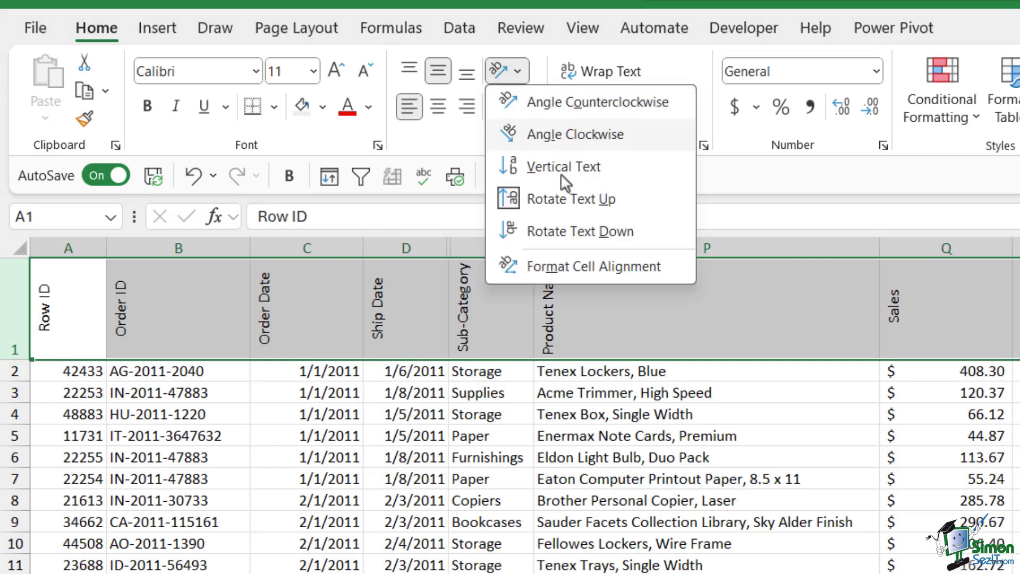
{"action": "left_click", "coordinate": [576, 231]}
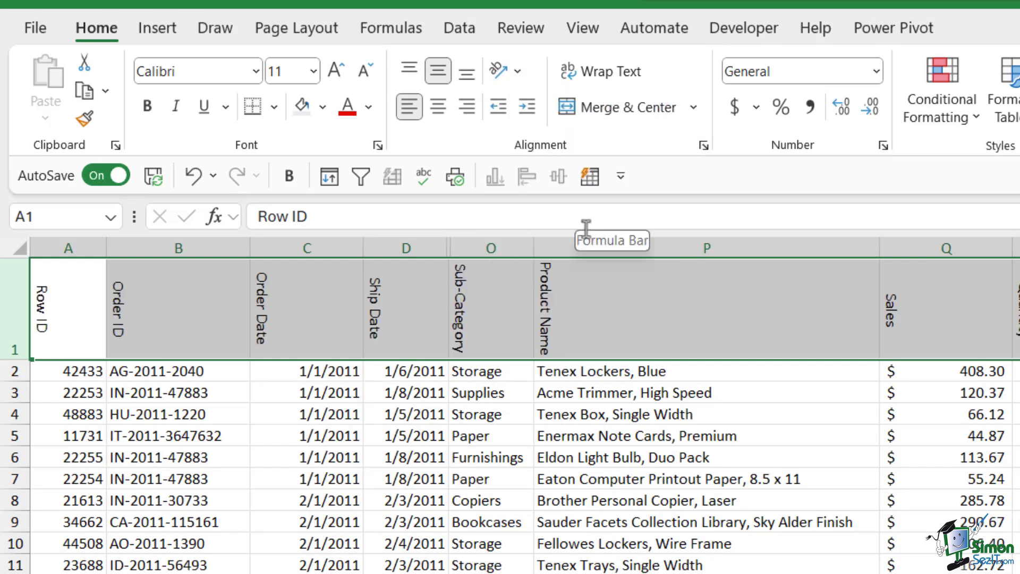
Step: Return the headers to horizontal text and autofit column O to the Sub-Category label
{"action": "left_click", "coordinate": [518, 75]}
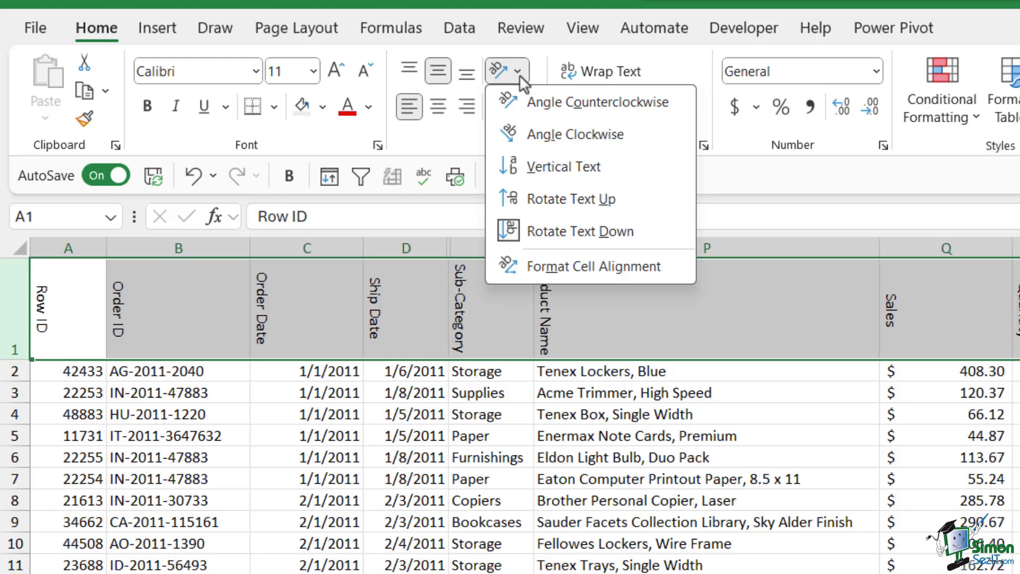
{"action": "left_click", "coordinate": [548, 231]}
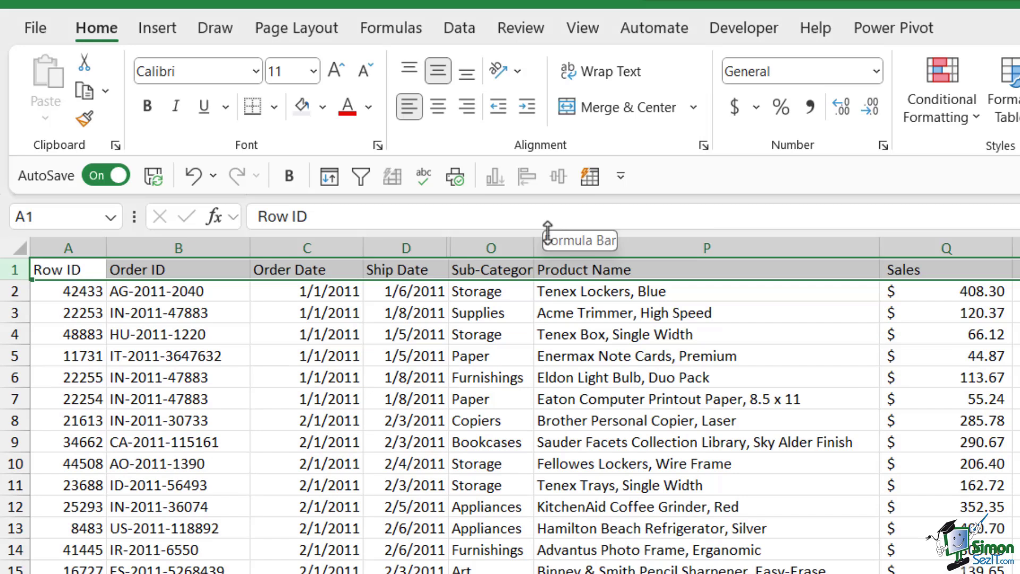
{"action": "double_click", "coordinate": [533, 247]}
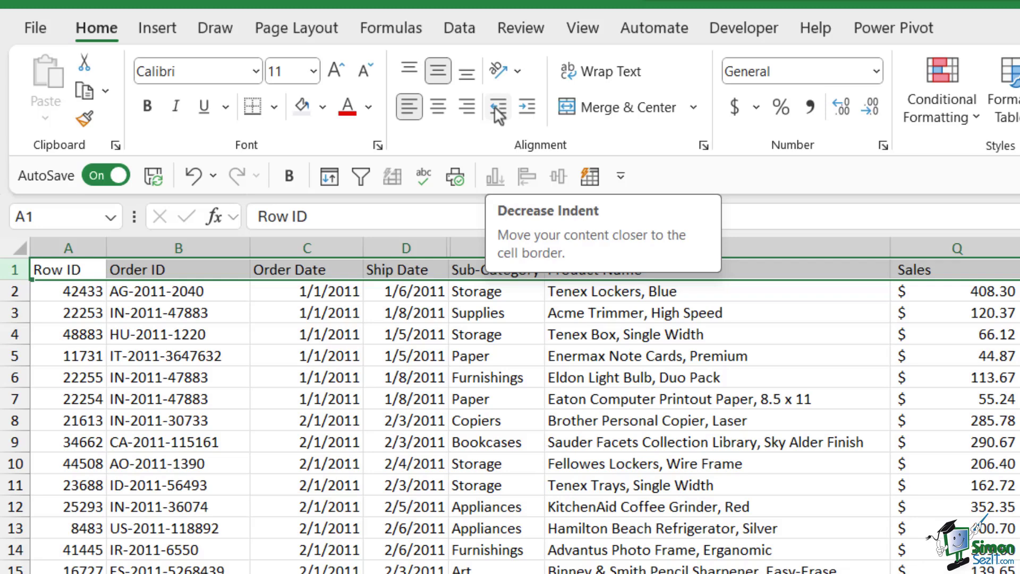
{"action": "left_click", "coordinate": [527, 106]}
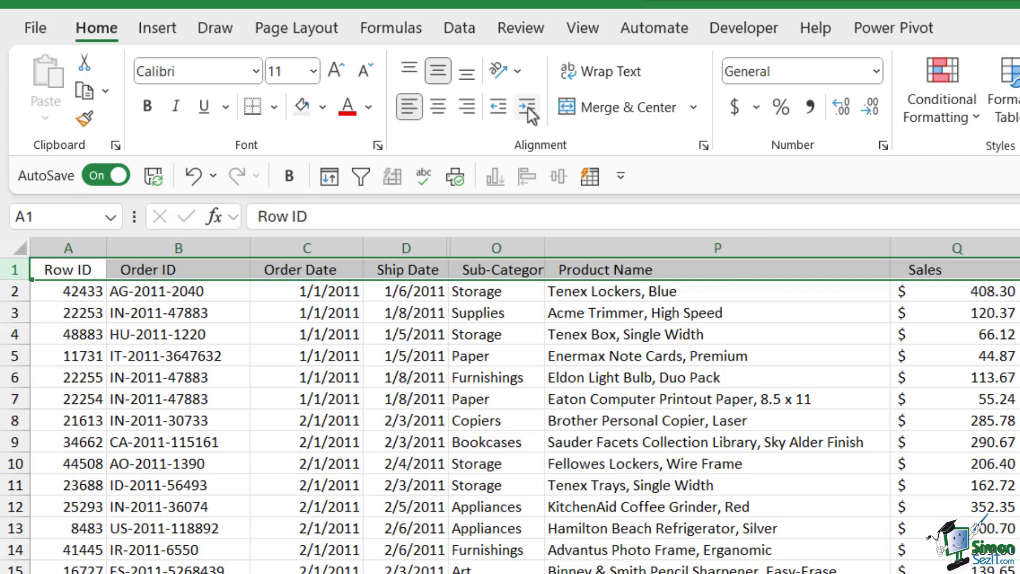
{"action": "left_click", "coordinate": [529, 112]}
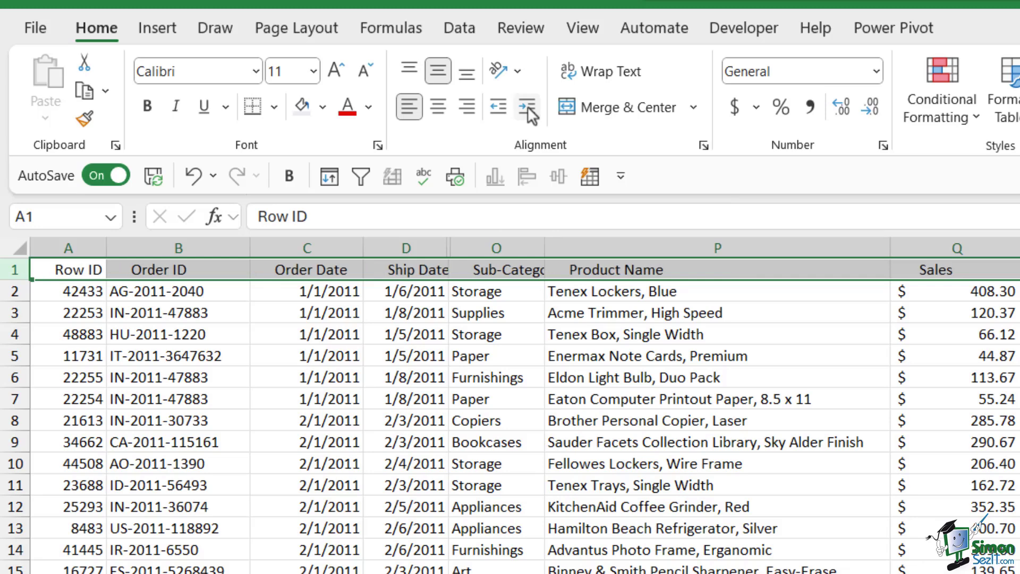
{"action": "left_click", "coordinate": [529, 112]}
{"action": "left_click", "coordinate": [529, 112]}
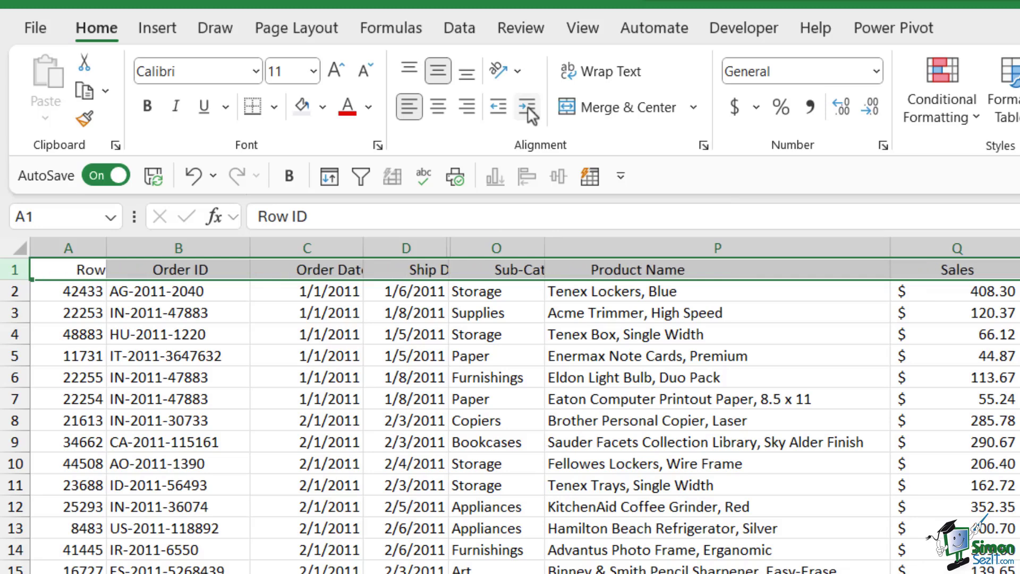
{"action": "left_click", "coordinate": [498, 109]}
{"action": "left_click", "coordinate": [498, 109]}
{"action": "left_click", "coordinate": [498, 109]}
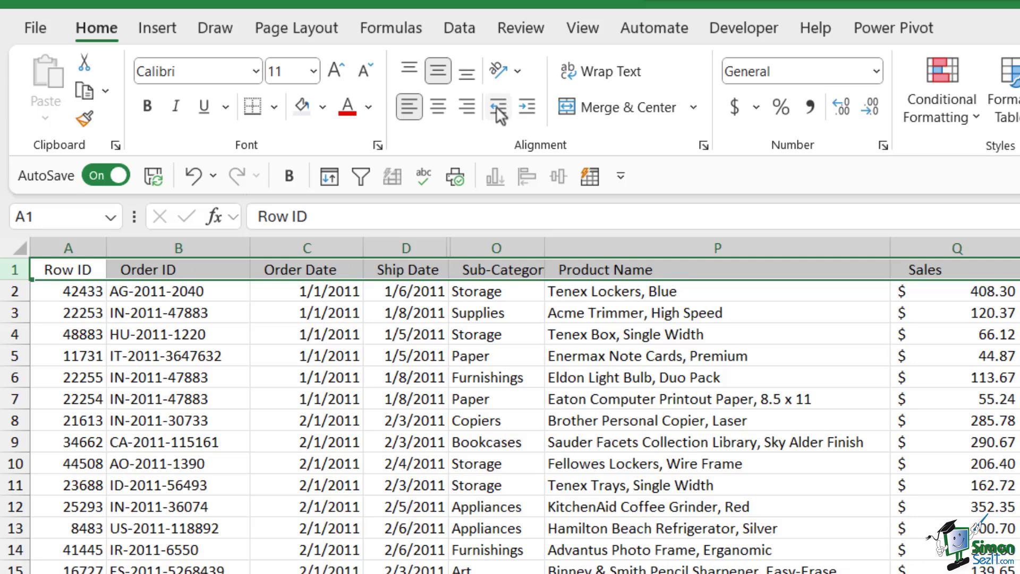
{"action": "left_click", "coordinate": [498, 109]}
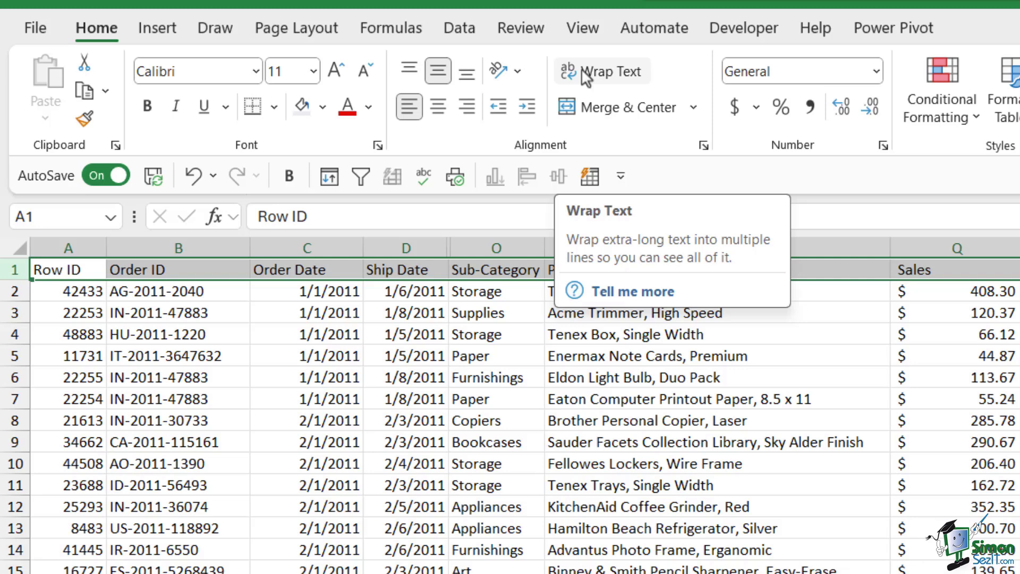
Step: Narrow Product Name column P to about 18.44, then widen it slightly to about 20.67
{"action": "left_click", "coordinate": [677, 404]}
{"action": "left_click", "coordinate": [653, 242]}
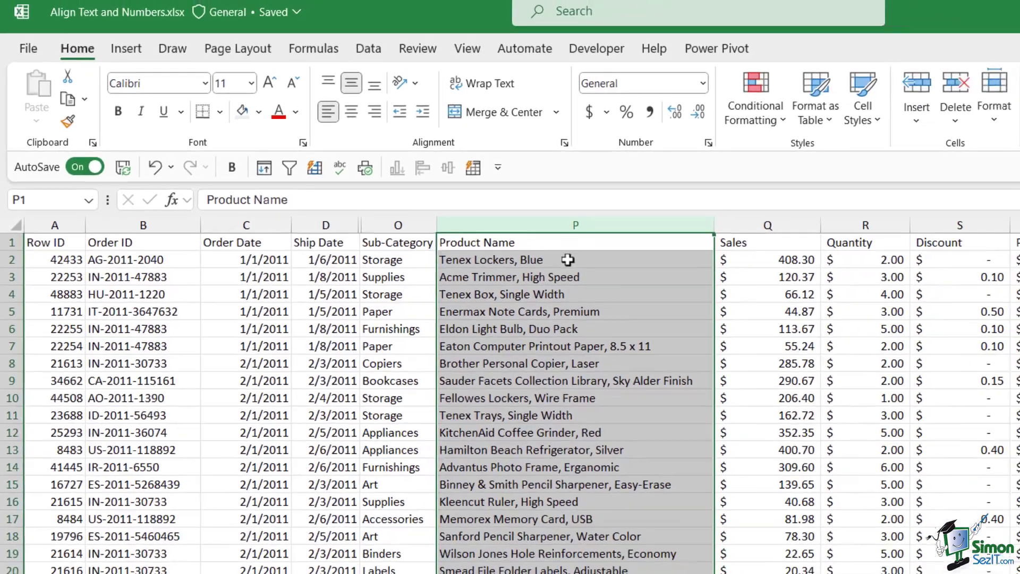
{"action": "left_click", "coordinate": [954, 377]}
{"action": "left_click_drag", "start_coordinate": [891, 248], "coordinate": [850, 252]}
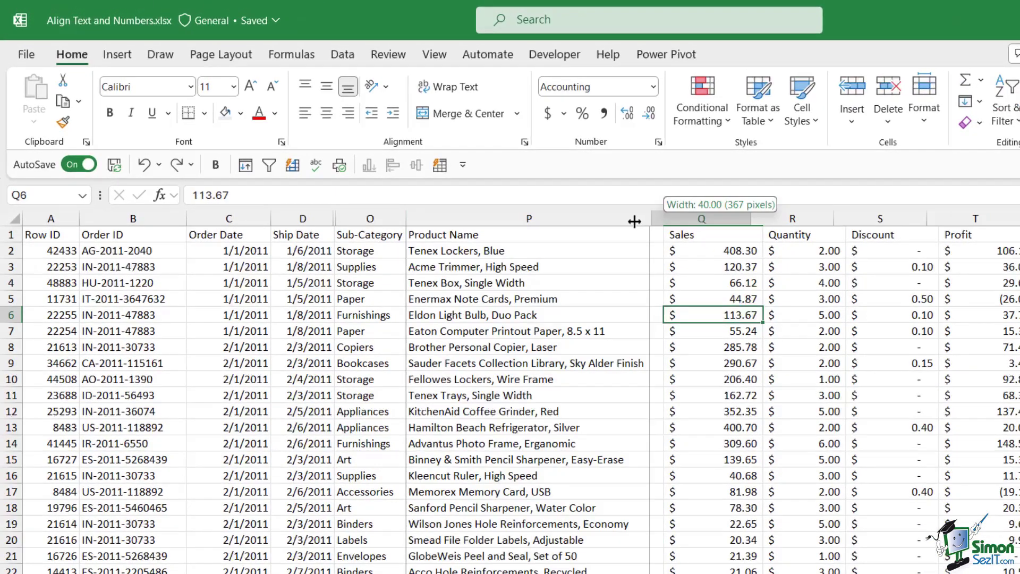
{"action": "left_click_drag", "start_coordinate": [635, 221], "coordinate": [522, 223]}
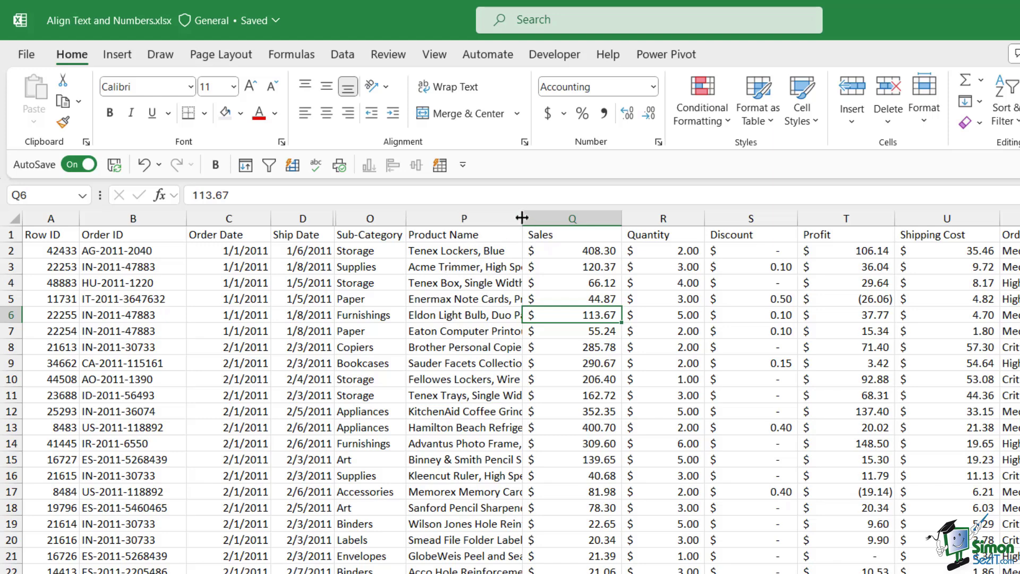
{"action": "mouse_move", "coordinate": [522, 218]}
{"action": "left_mouse_down"}
{"action": "mouse_move", "coordinate": [624, 219]}
{"action": "mouse_move", "coordinate": [514, 231]}
{"action": "mouse_move", "coordinate": [535, 232]}
{"action": "left_mouse_up"}
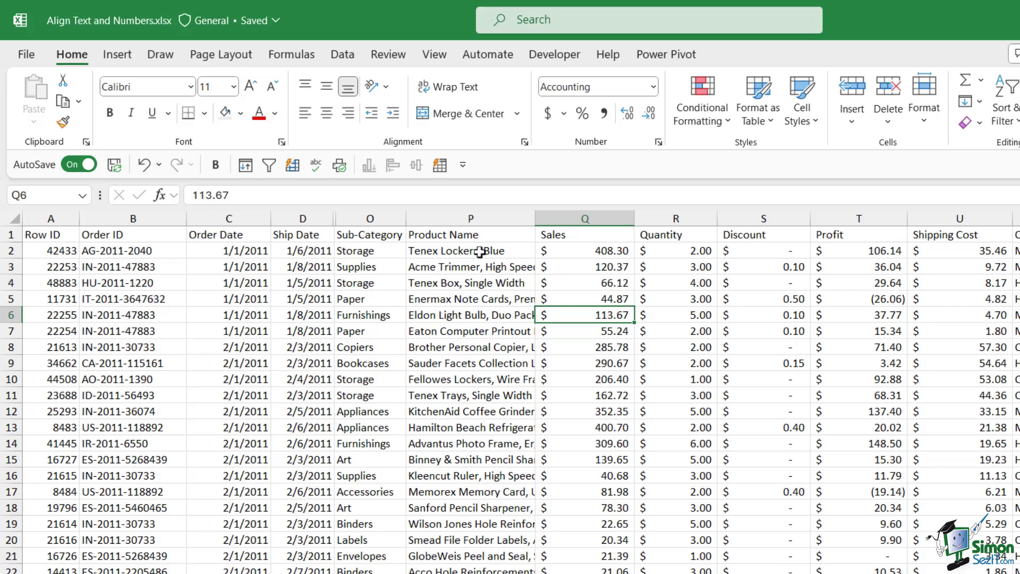
Step: Turn on Wrap Text for column P and inspect the wrapped product names in rows 2–3 and below
{"action": "left_click", "coordinate": [480, 217]}
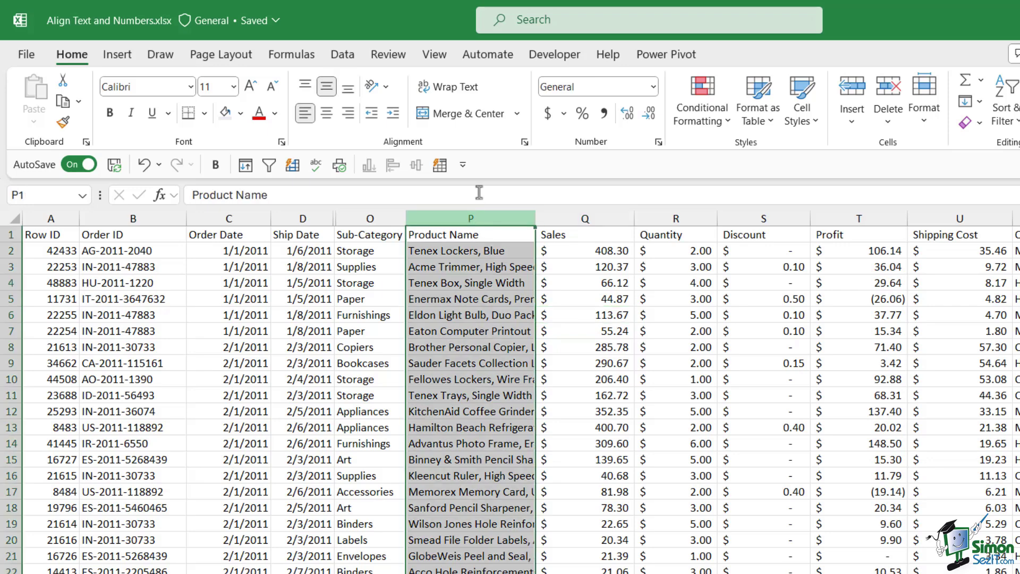
{"action": "left_click", "coordinate": [460, 88]}
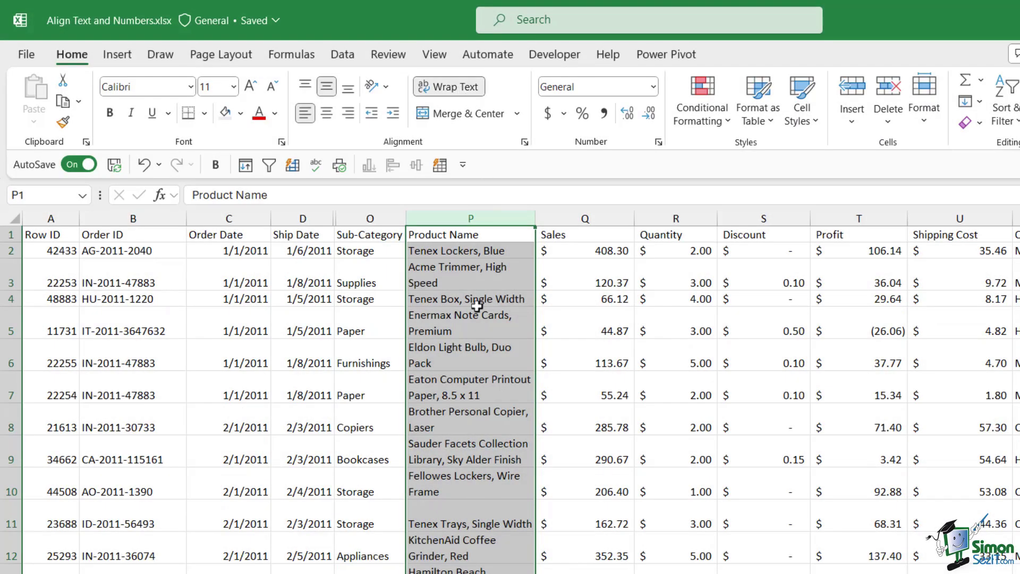
{"action": "left_click", "coordinate": [473, 280]}
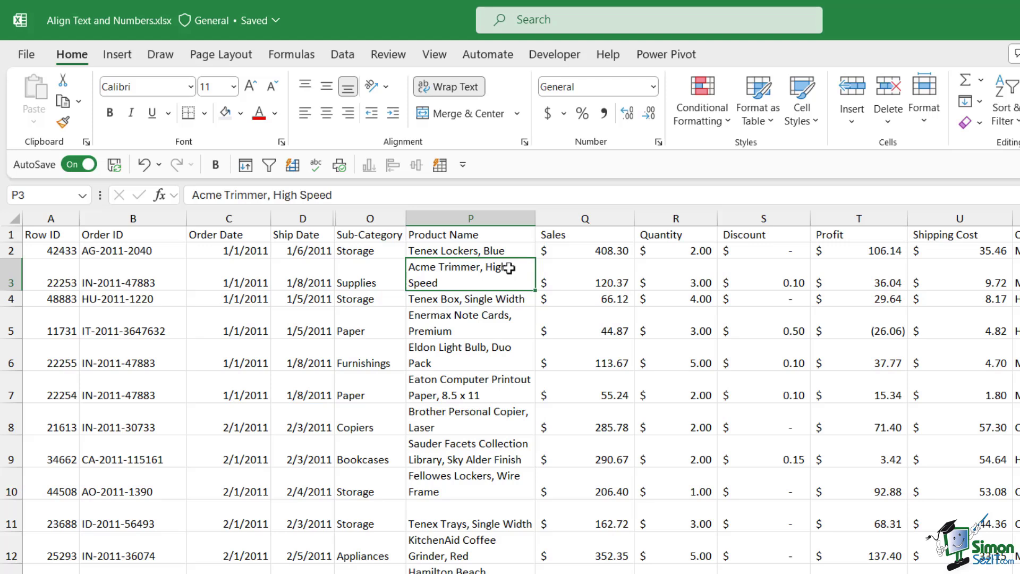
{"action": "left_click", "coordinate": [462, 353]}
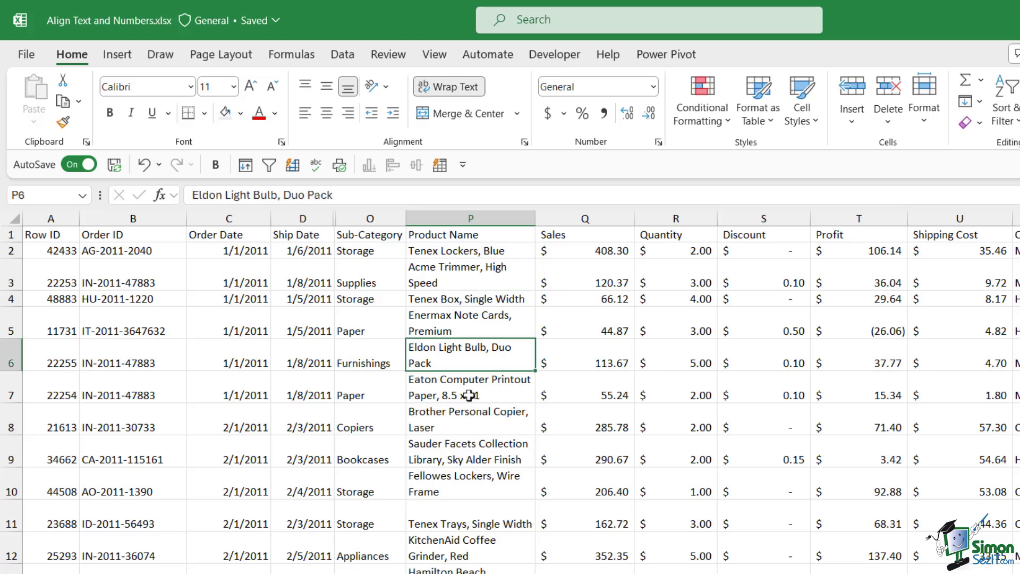
{"action": "left_click", "coordinate": [469, 396]}
{"action": "left_click", "coordinate": [465, 424]}
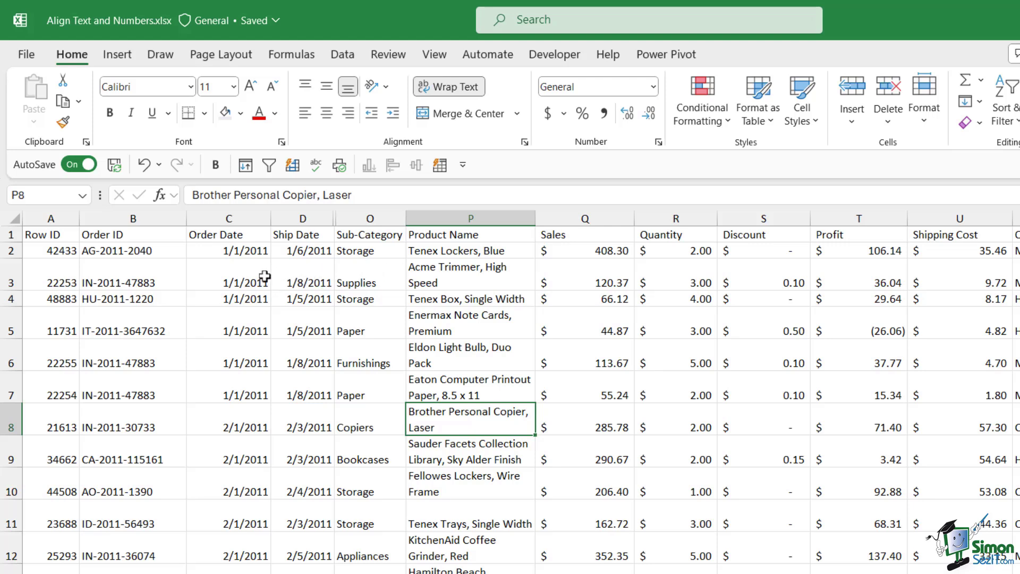
{"action": "left_click", "coordinate": [10, 249]}
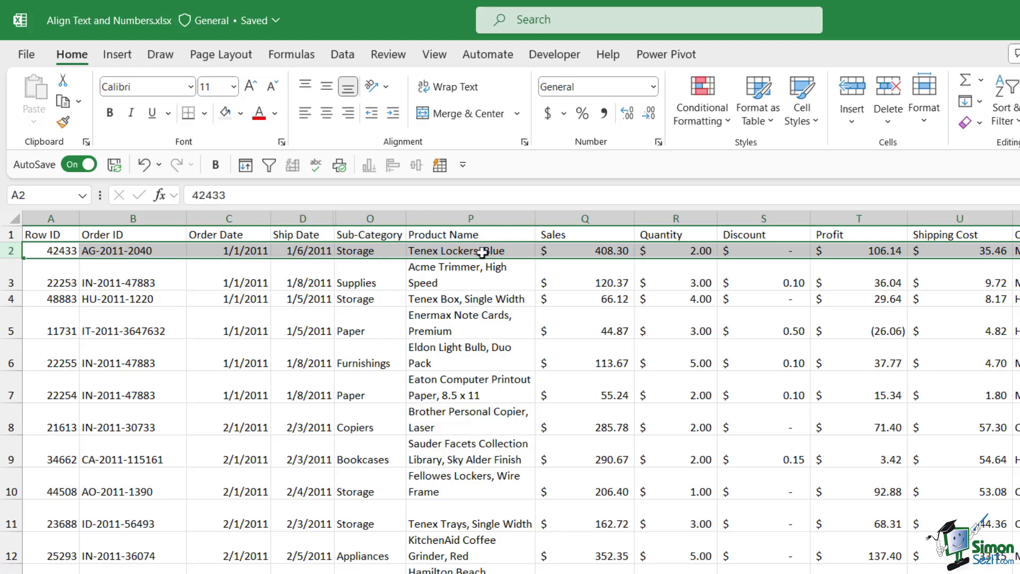
{"action": "left_click", "coordinate": [11, 277]}
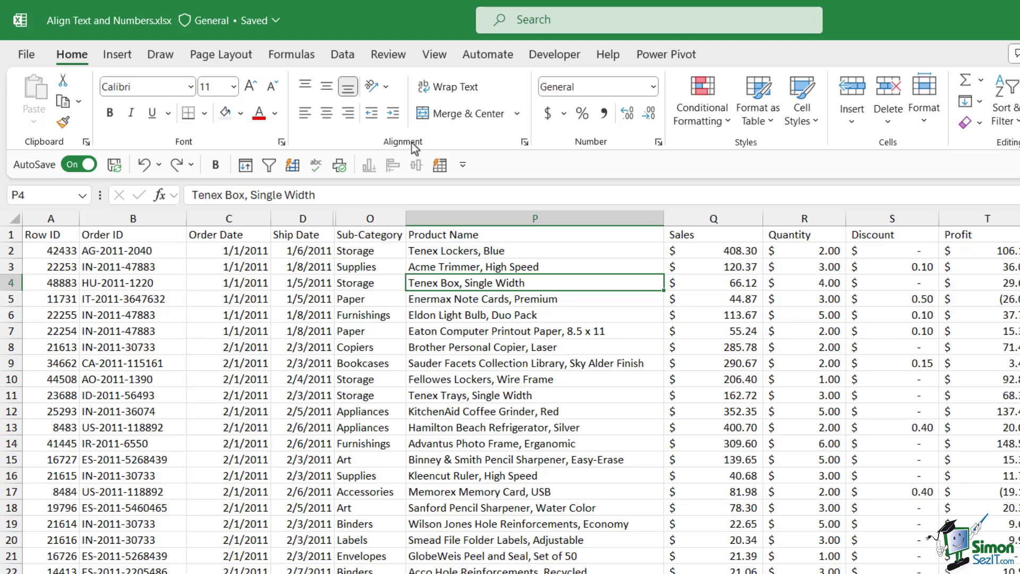
Step: Review the Format Cells Horizontal and Vertical alignment options for P4, keeping General and Bottom
{"action": "left_click", "coordinate": [526, 142]}
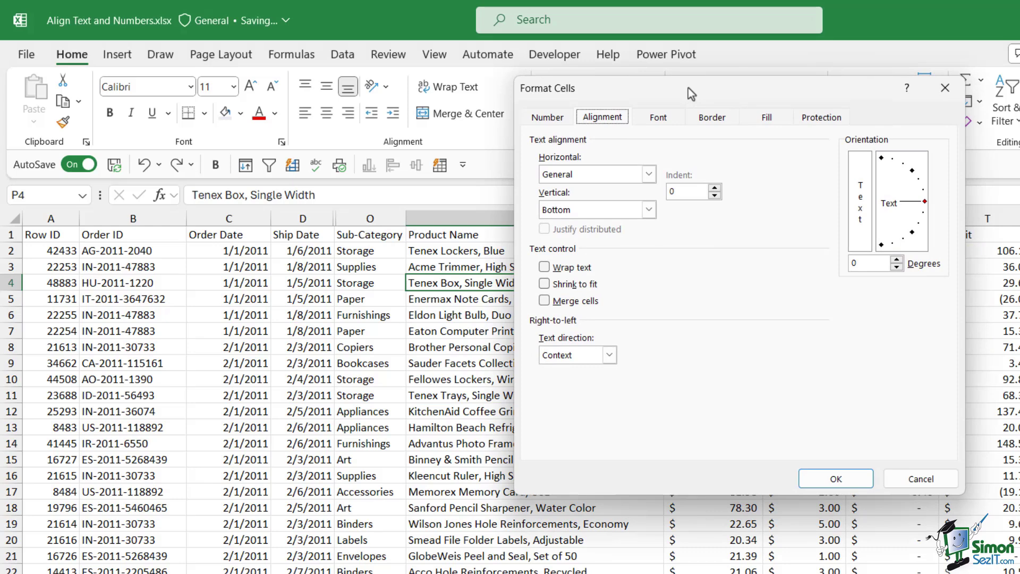
{"action": "left_click_drag", "start_coordinate": [687, 89], "coordinate": [642, 148]}
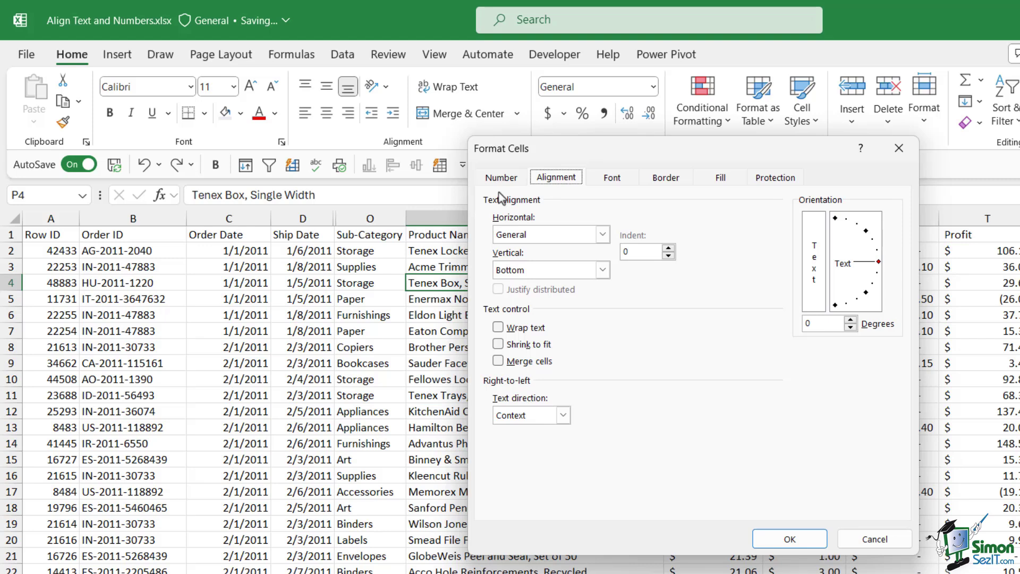
{"action": "left_click", "coordinate": [603, 235]}
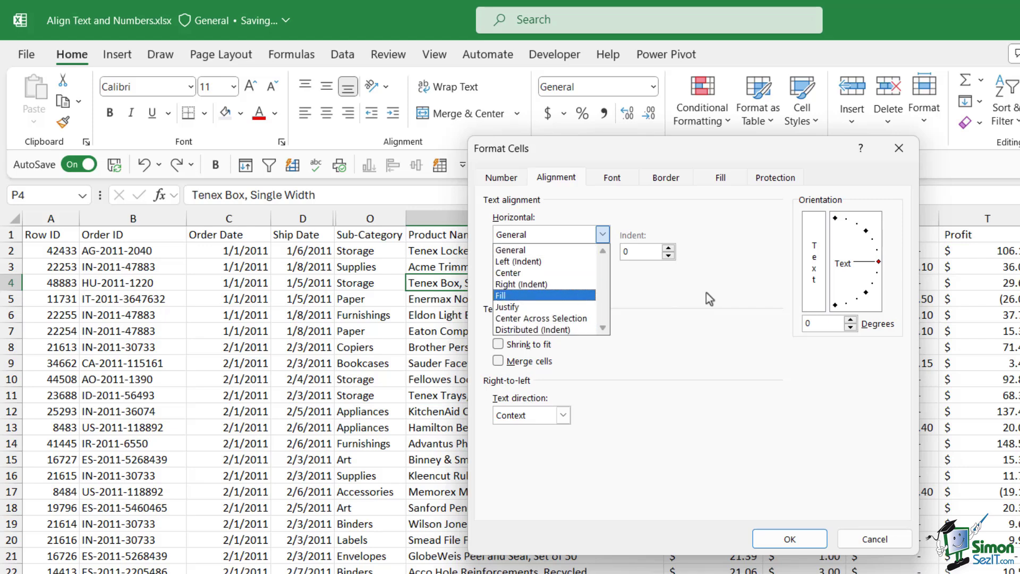
{"action": "left_click", "coordinate": [722, 290]}
{"action": "left_click", "coordinate": [603, 270]}
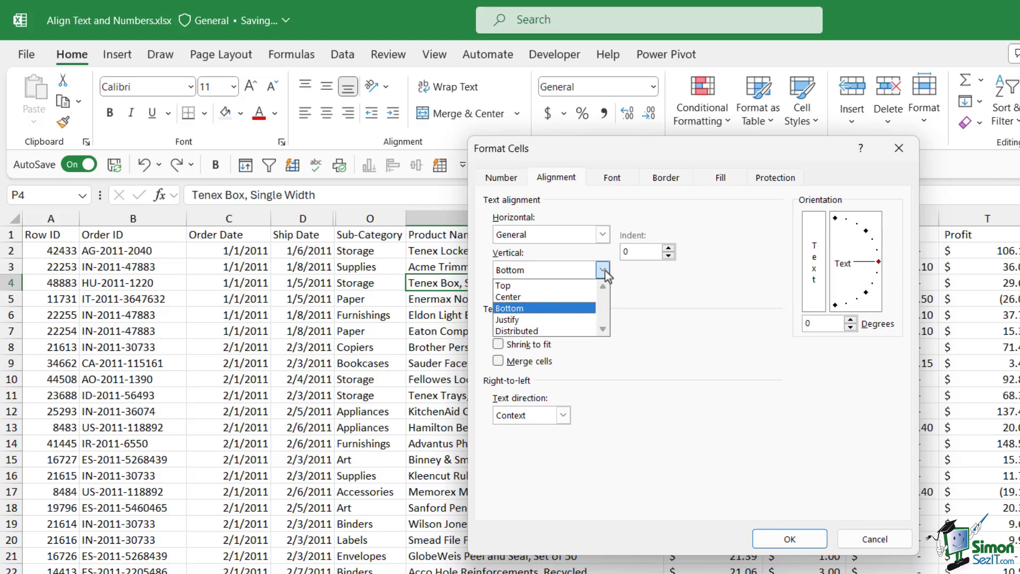
{"action": "left_click", "coordinate": [605, 270]}
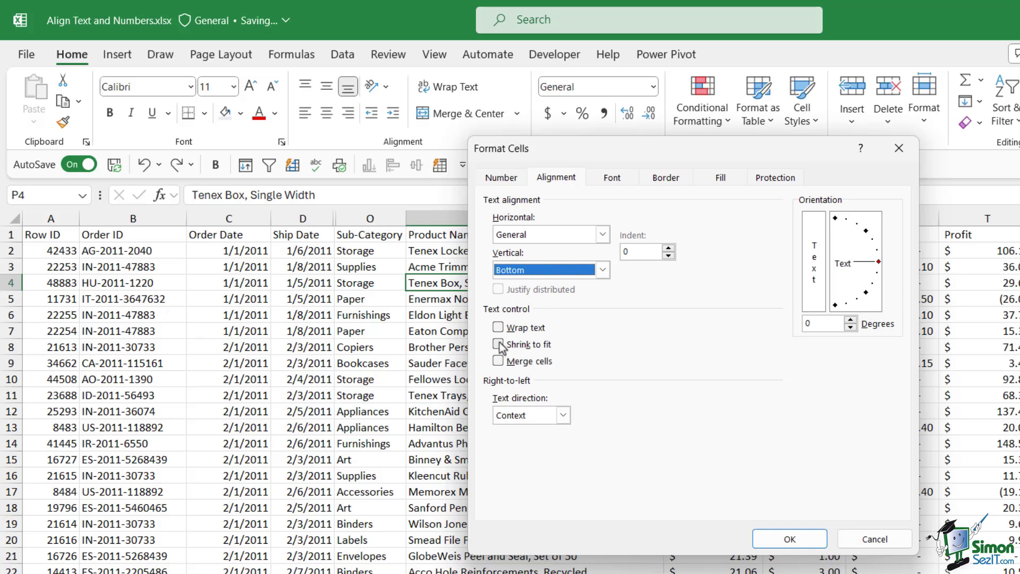
Step: Cancel the Format Cells dialog and narrow Product Name column P
{"action": "left_click", "coordinate": [874, 539]}
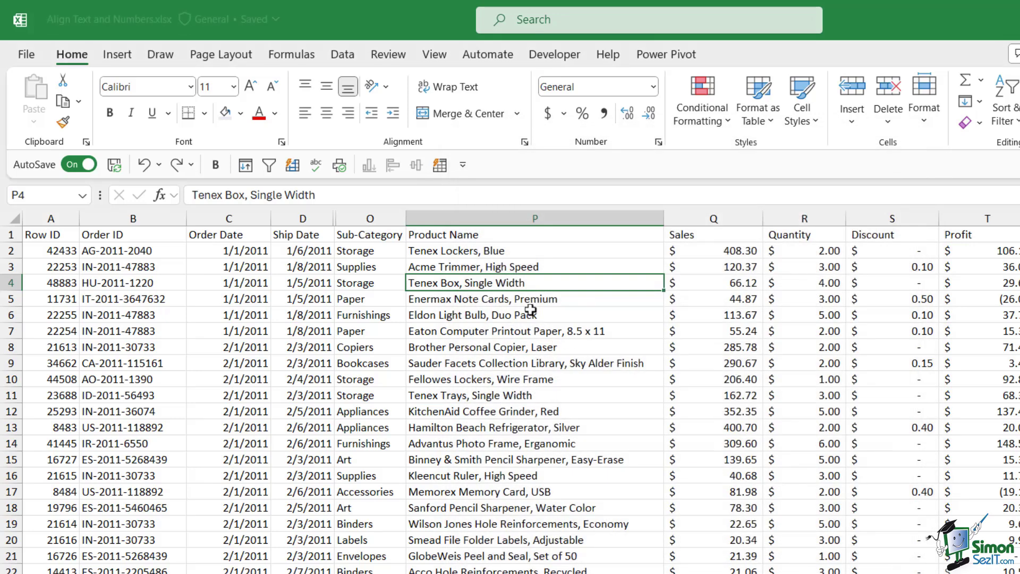
{"action": "left_click", "coordinate": [529, 303]}
{"action": "left_click_drag", "start_coordinate": [669, 216], "coordinate": [522, 237]}
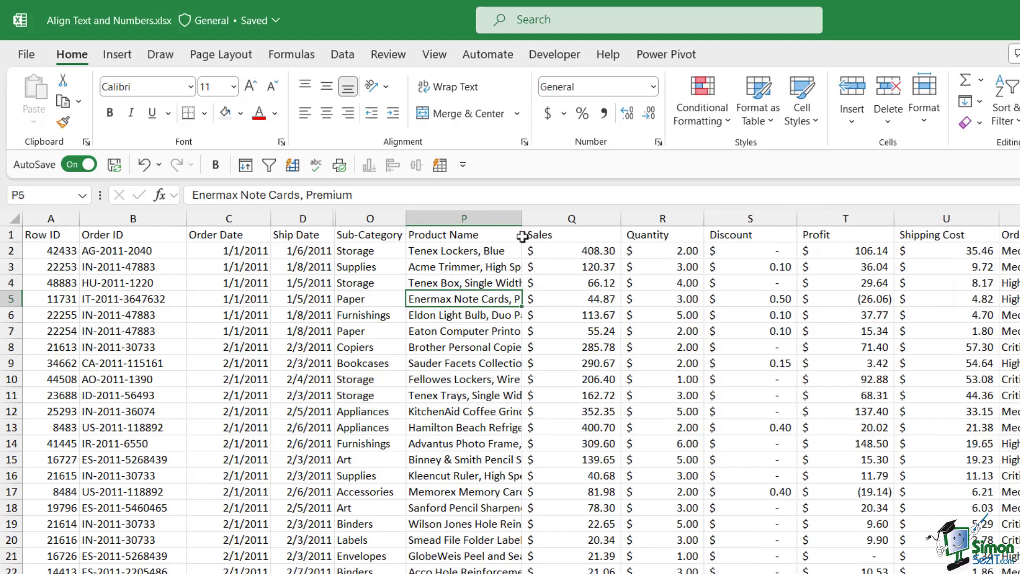
Step: Apply Shrink to fit to all of column P through the Format Cells alignment settings
{"action": "left_click", "coordinate": [466, 212]}
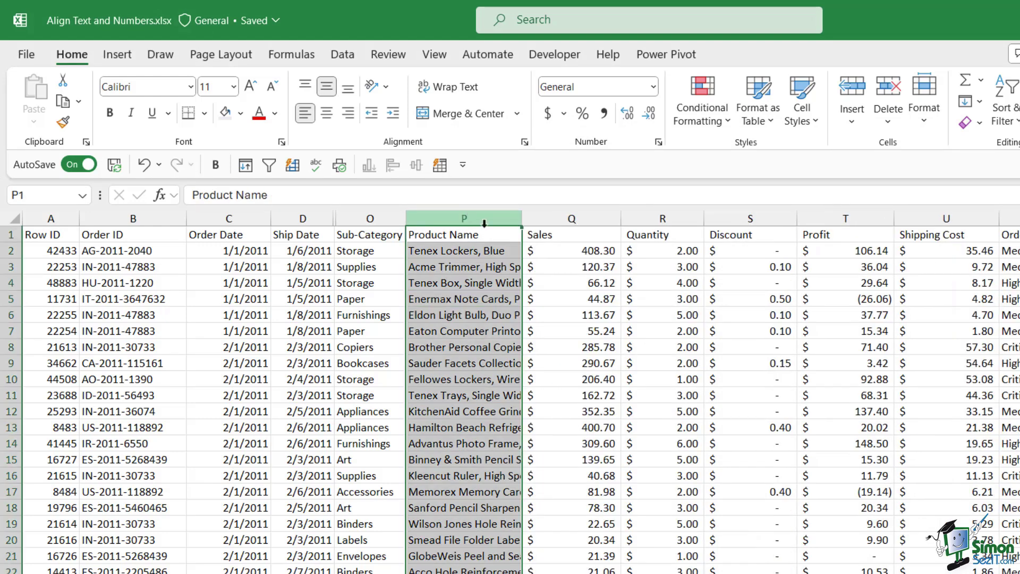
{"action": "left_click", "coordinate": [525, 142]}
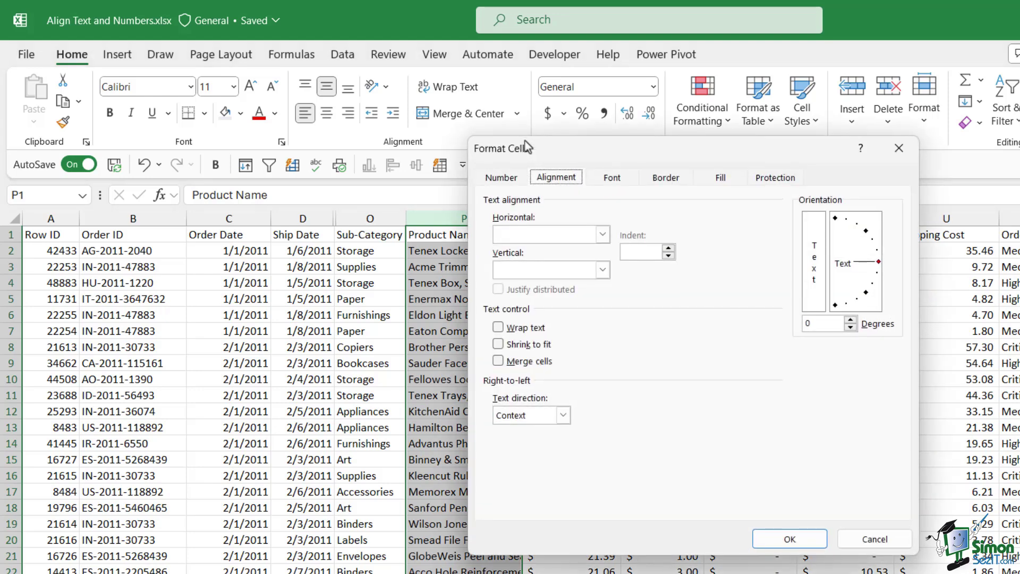
{"action": "left_click", "coordinate": [497, 344]}
{"action": "left_click_drag", "start_coordinate": [565, 146], "coordinate": [648, 138]}
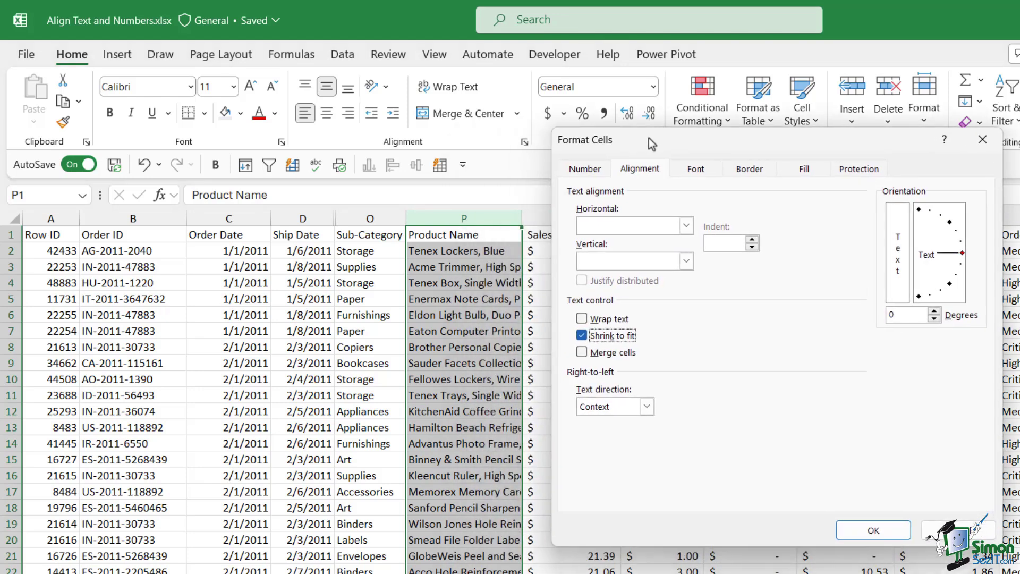
{"action": "left_click", "coordinate": [873, 531]}
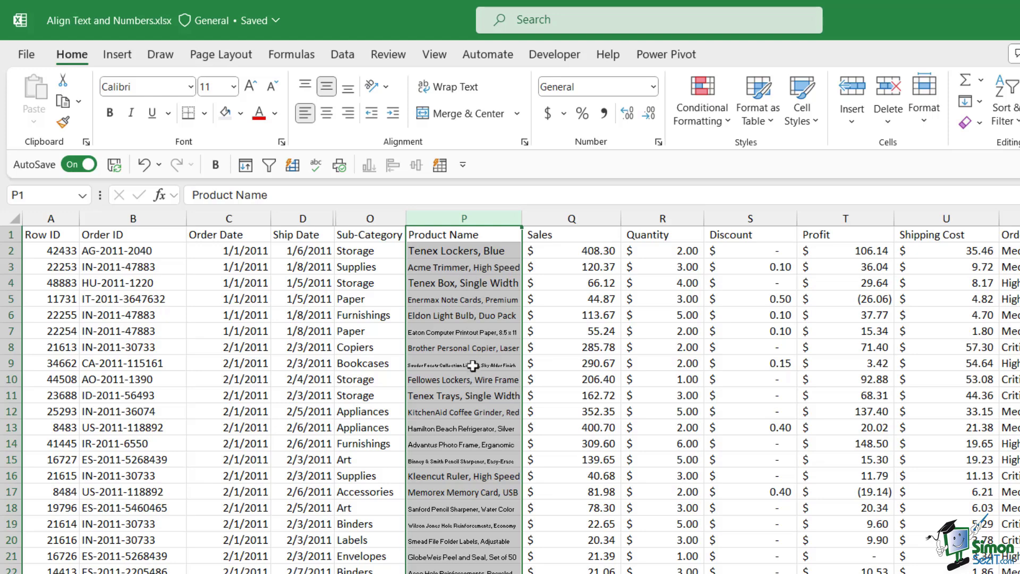
{"action": "left_click", "coordinate": [525, 143]}
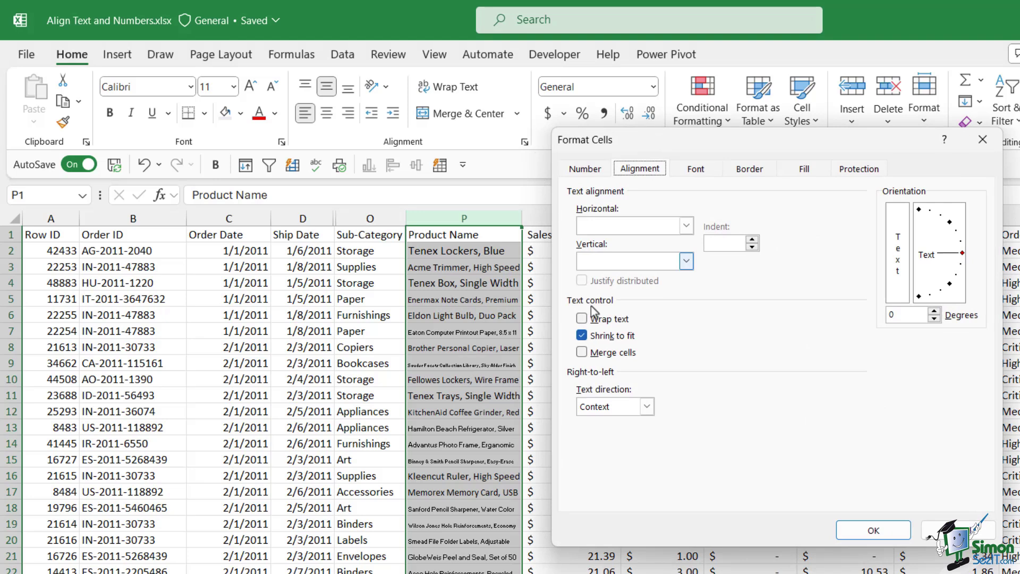
{"action": "left_click", "coordinate": [582, 335]}
{"action": "left_click", "coordinate": [581, 336]}
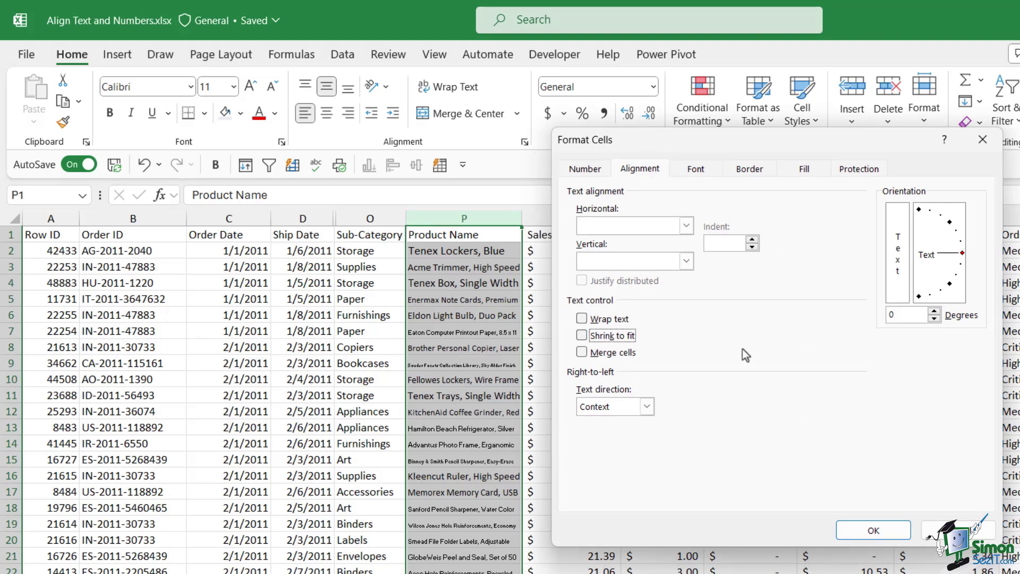
{"action": "left_click", "coordinate": [602, 399]}
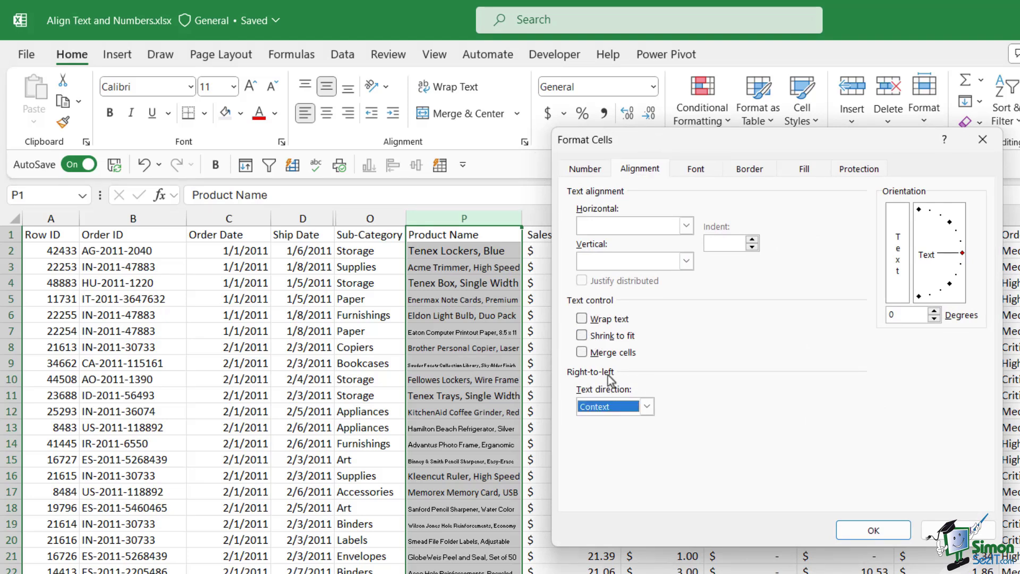
{"action": "left_click", "coordinate": [647, 411]}
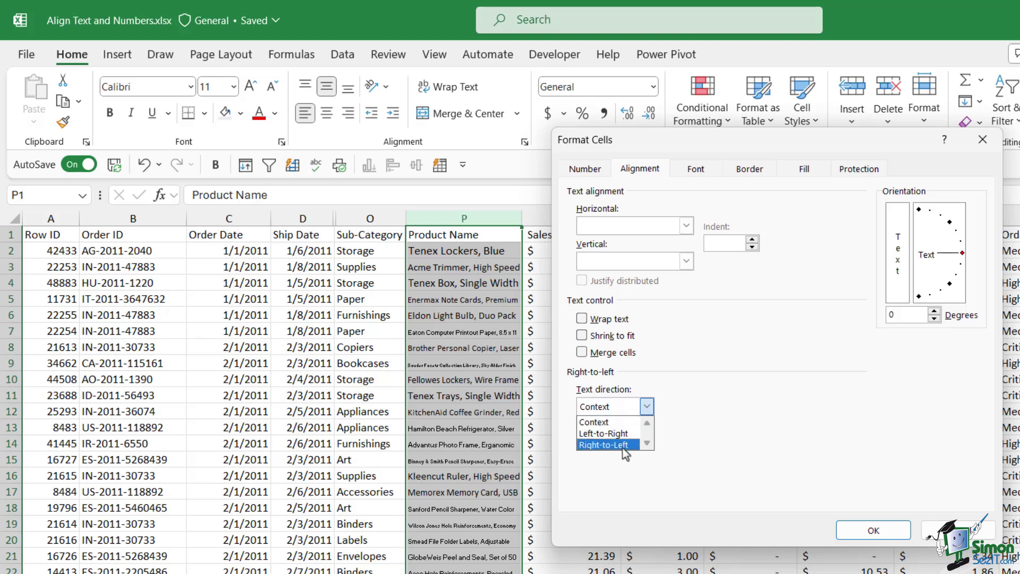
{"action": "left_click", "coordinate": [704, 400]}
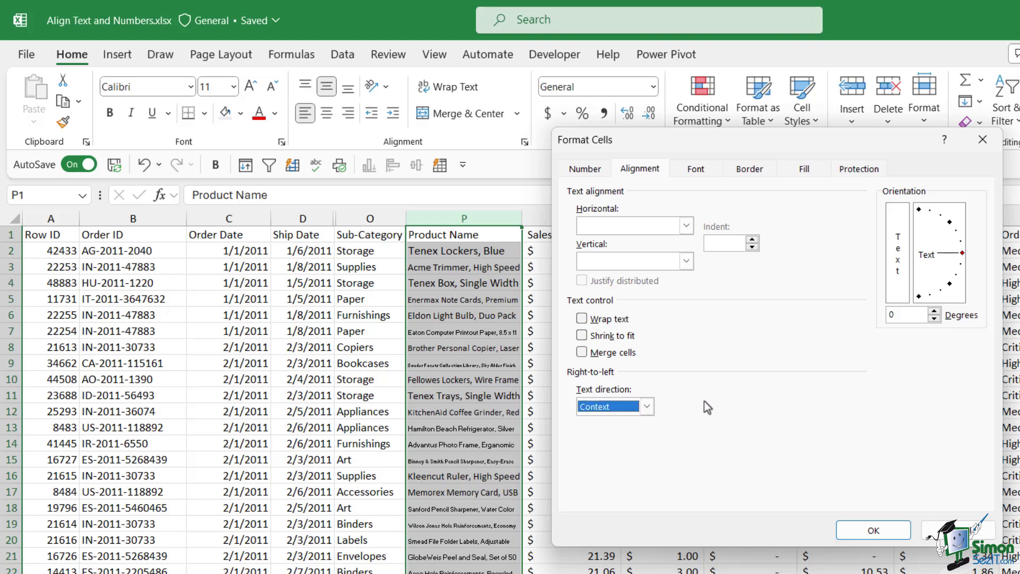
{"action": "left_click_drag", "start_coordinate": [863, 132], "coordinate": [750, 151]}
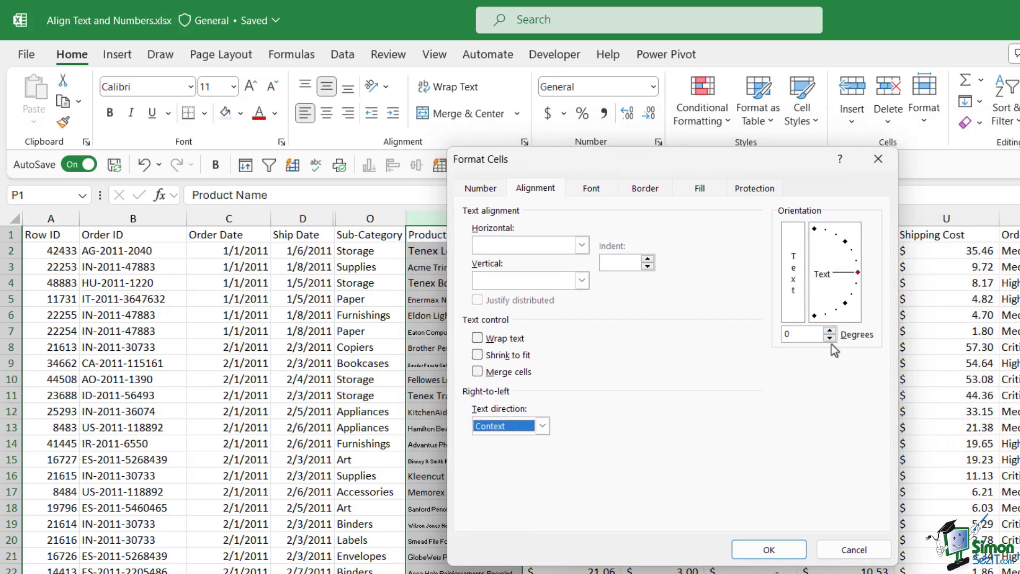
{"action": "left_click", "coordinate": [854, 550]}
{"action": "left_click", "coordinate": [275, 326]}
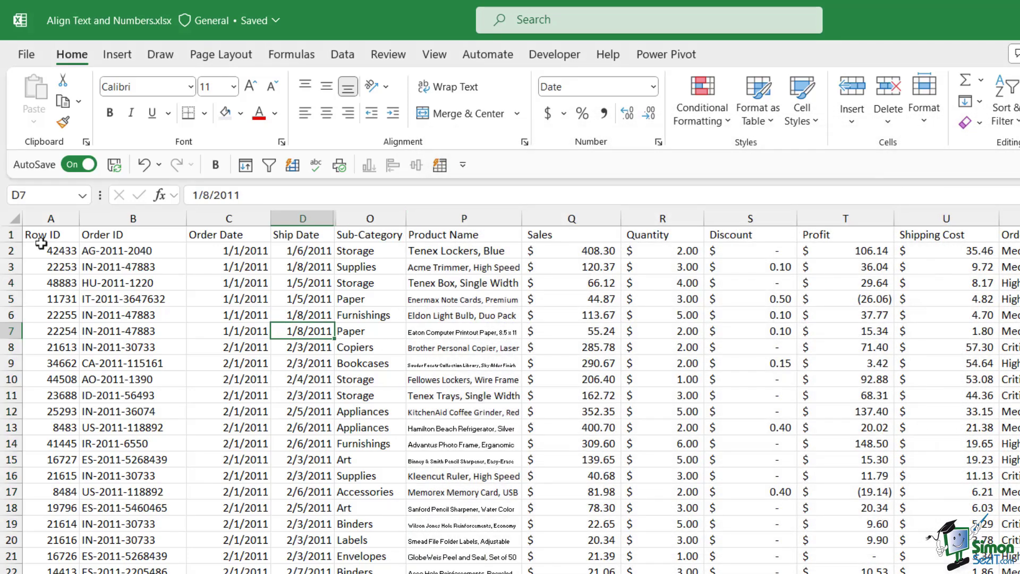
Step: Rotate the row 1 header labels to 45 degrees using the Format Cells orientation setting
{"action": "left_click", "coordinate": [3, 235]}
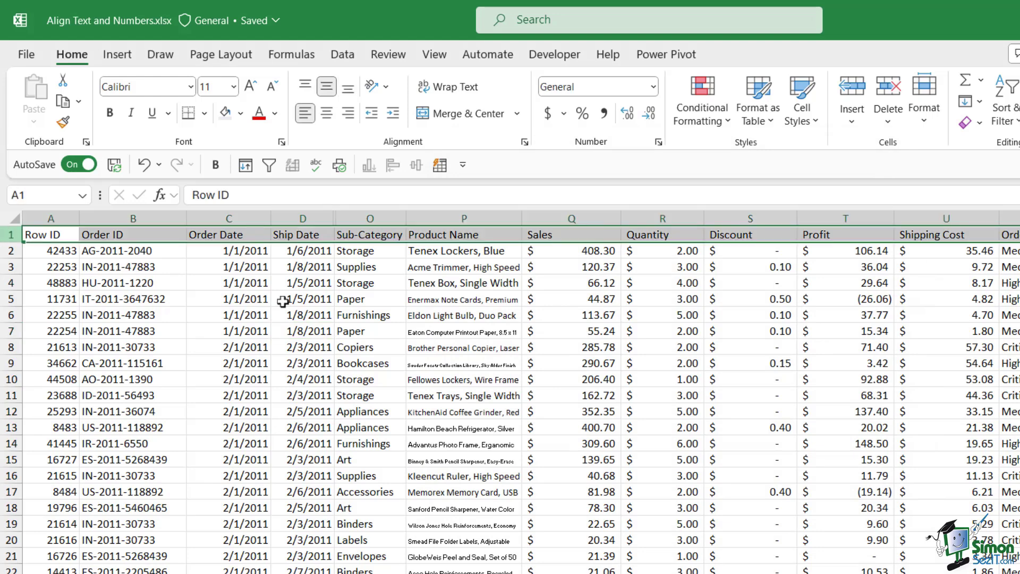
{"action": "left_click", "coordinate": [524, 142]}
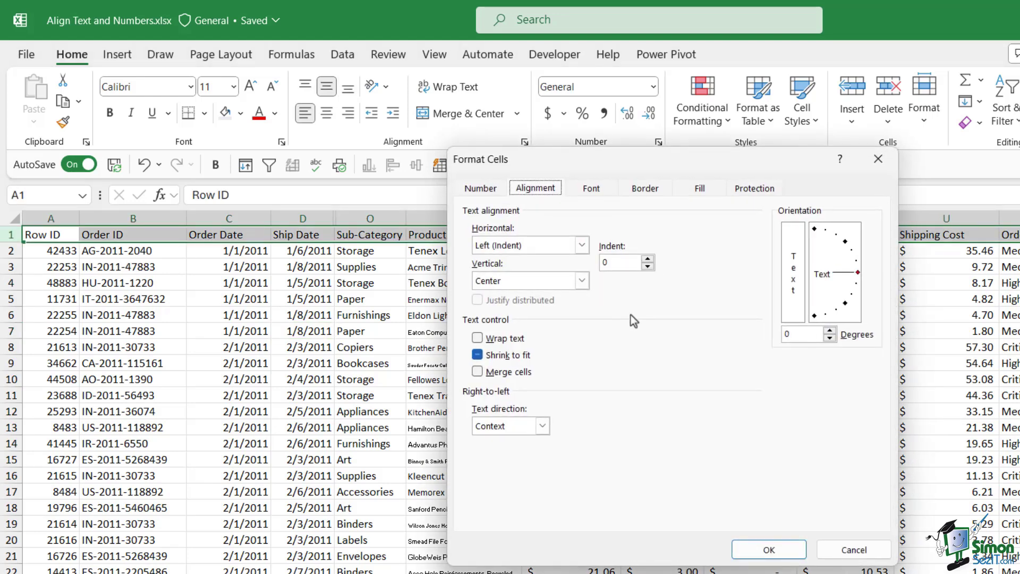
{"action": "double_click", "coordinate": [802, 333]}
{"action": "key", "text": "BackSpace"}
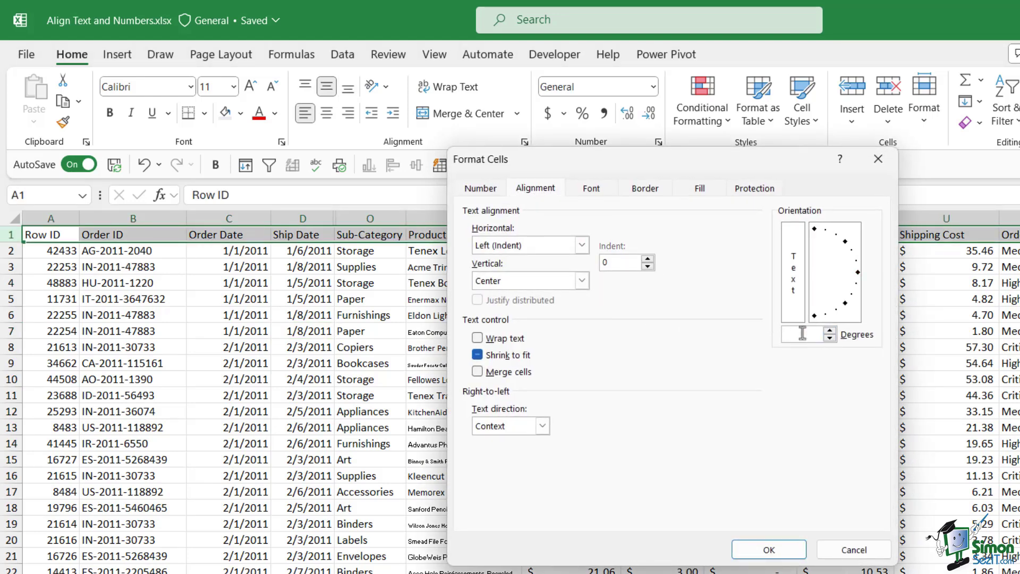
{"action": "type", "text": "45"}
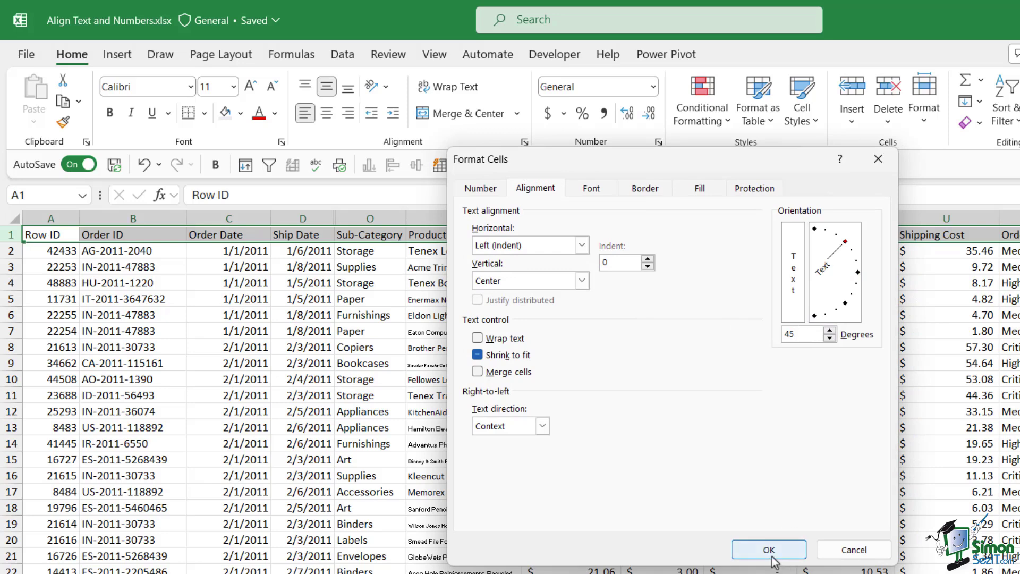
{"action": "left_click", "coordinate": [768, 549]}
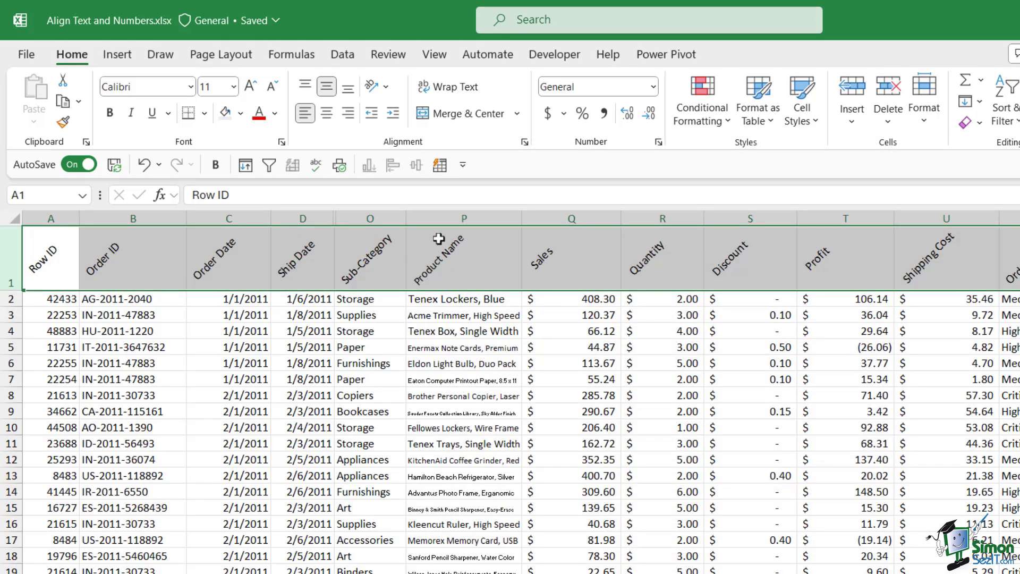
{"action": "left_click", "coordinate": [386, 86]}
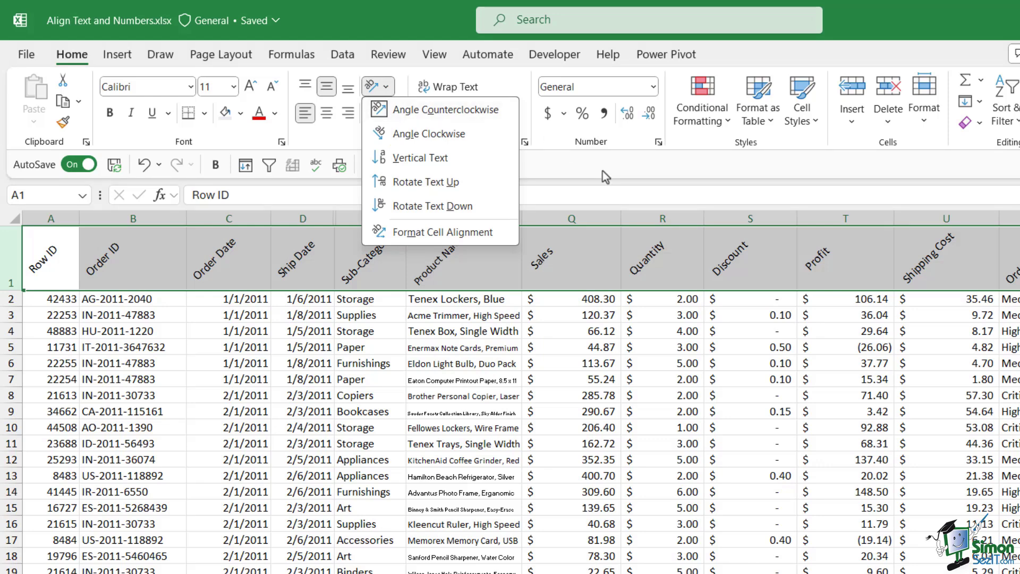
Step: Set the header row's text orientation back to 0 degrees, keeping horizontal alignment Left
{"action": "left_click", "coordinate": [537, 147]}
{"action": "left_click", "coordinate": [524, 141]}
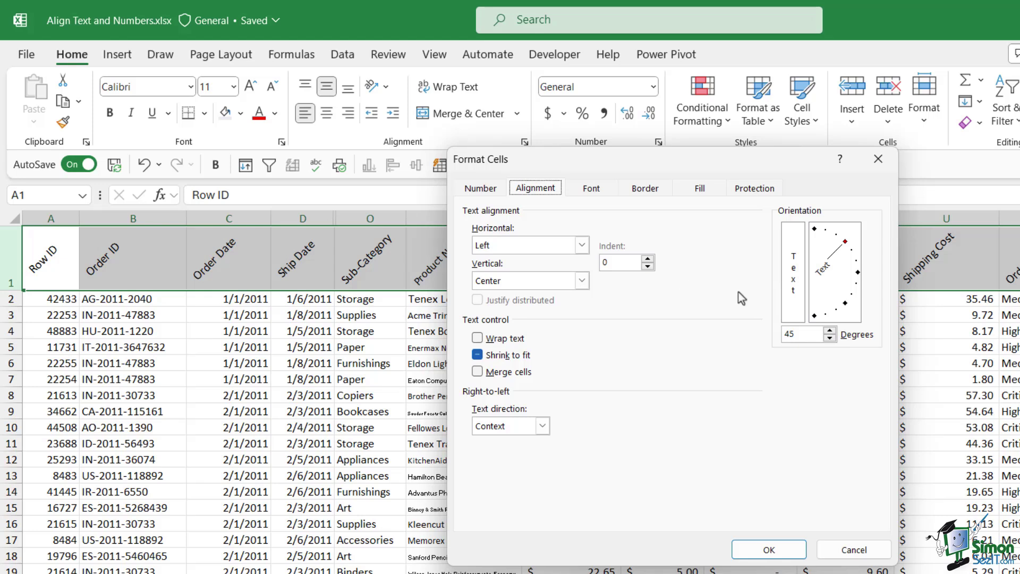
{"action": "left_click", "coordinate": [582, 244]}
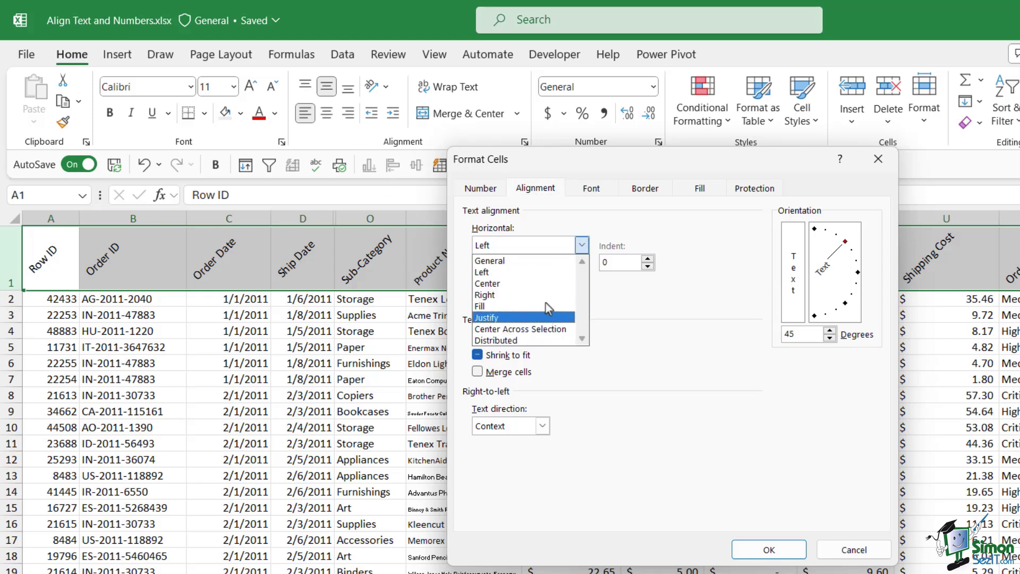
{"action": "left_click", "coordinate": [678, 298]}
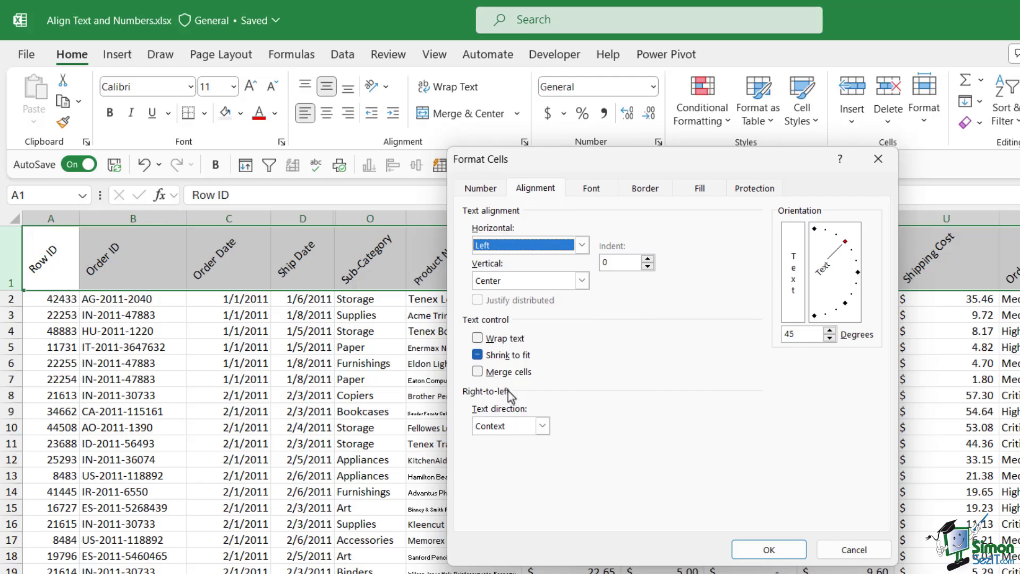
{"action": "key", "text": "alt+d"}
{"action": "type", "text": "0"}
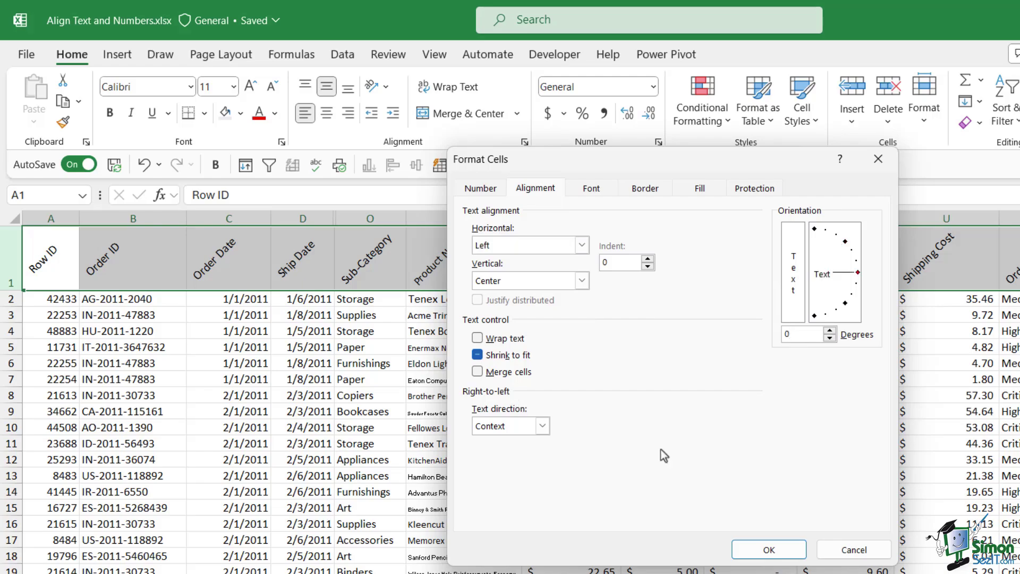
{"action": "left_click", "coordinate": [769, 549]}
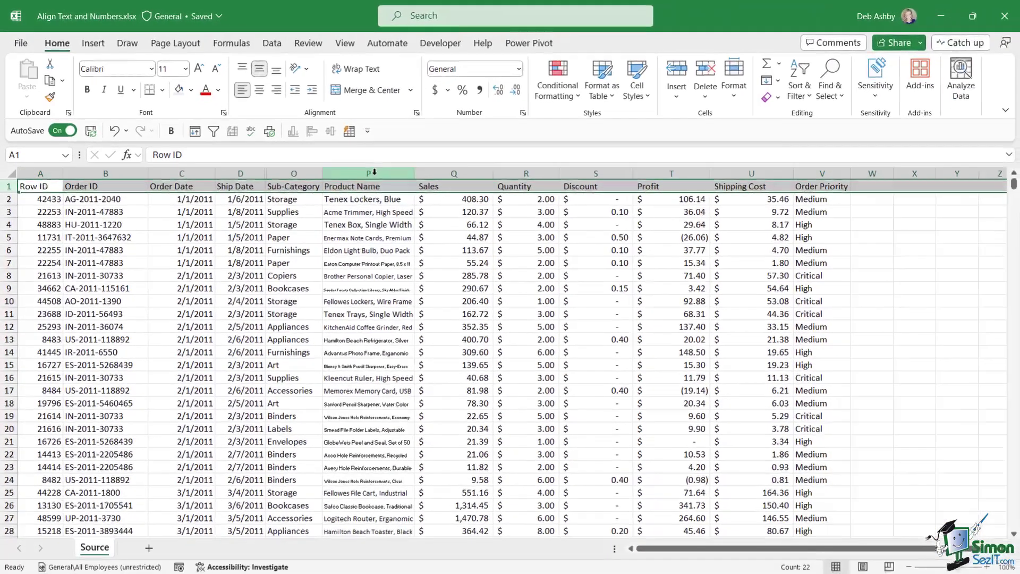
Step: Turn off Shrink to fit for the Product Name column P
{"action": "left_click", "coordinate": [374, 171]}
{"action": "left_click", "coordinate": [417, 113]}
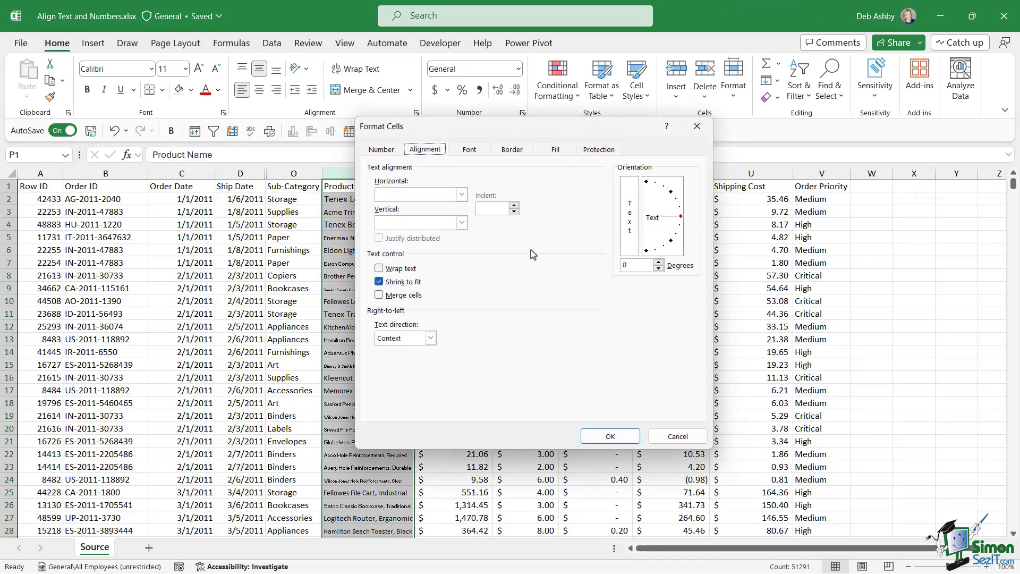
{"action": "left_click", "coordinate": [383, 281]}
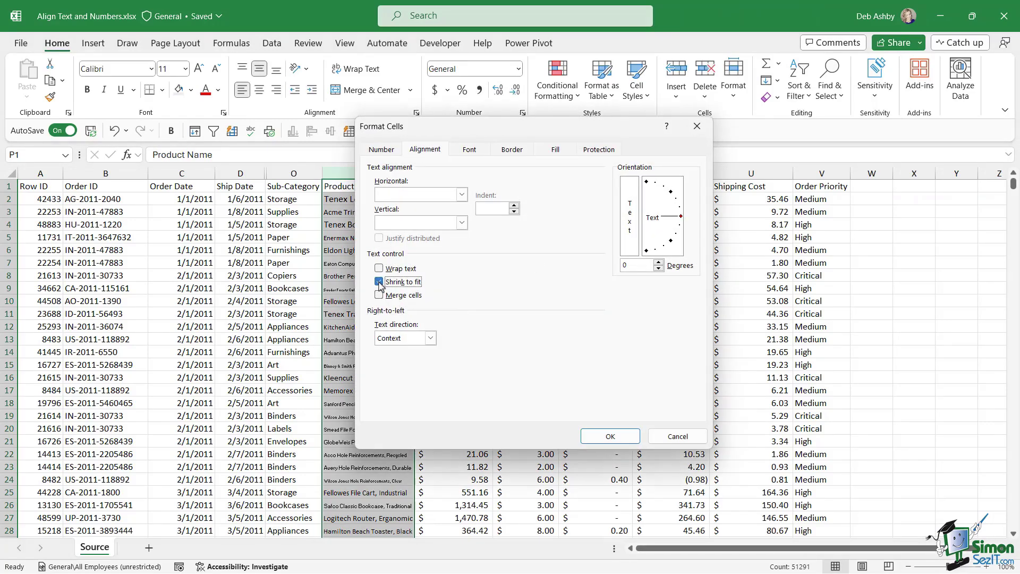
{"action": "left_click", "coordinate": [611, 436]}
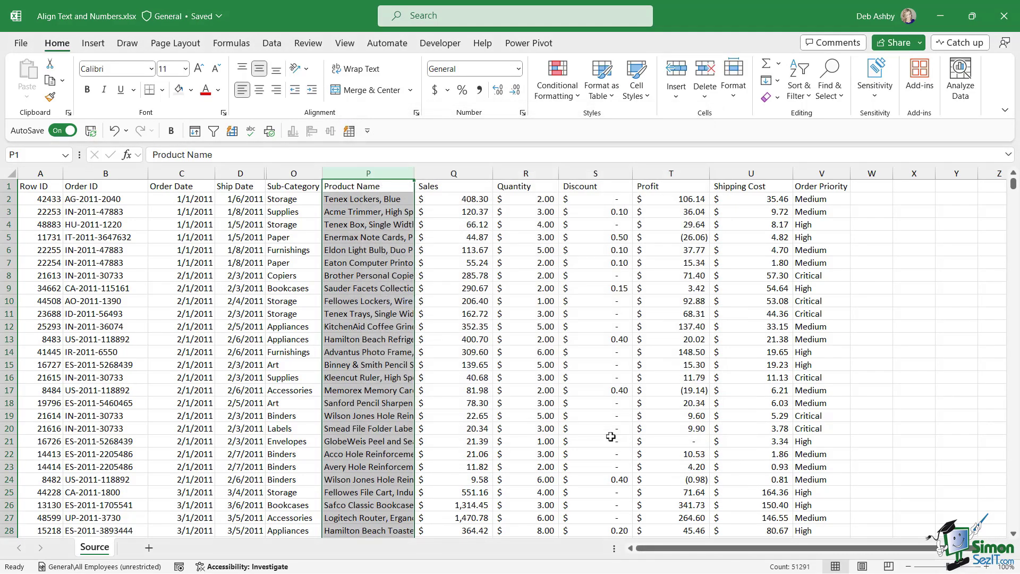
Step: AutoFit column P so the longest product name shows in full on one line
{"action": "double_click", "coordinate": [413, 172]}
{"action": "left_click", "coordinate": [463, 237]}
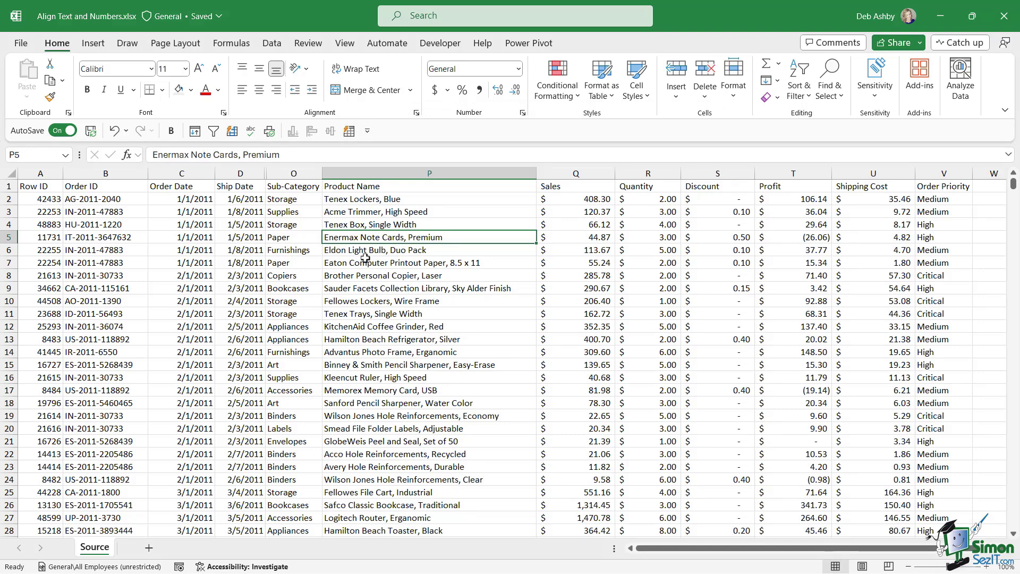
{"action": "left_click", "coordinate": [340, 172]}
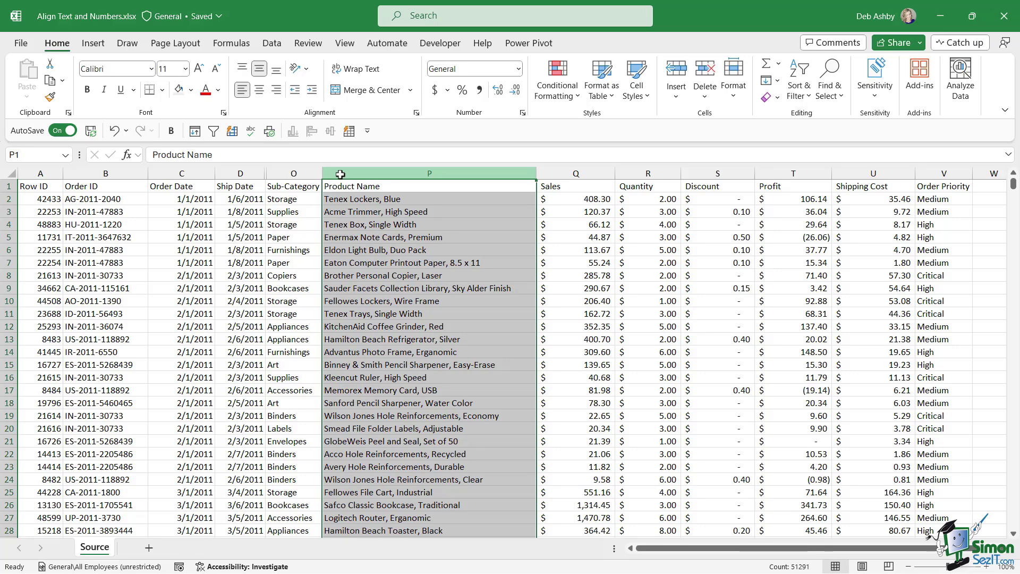
{"action": "left_click", "coordinate": [564, 174]}
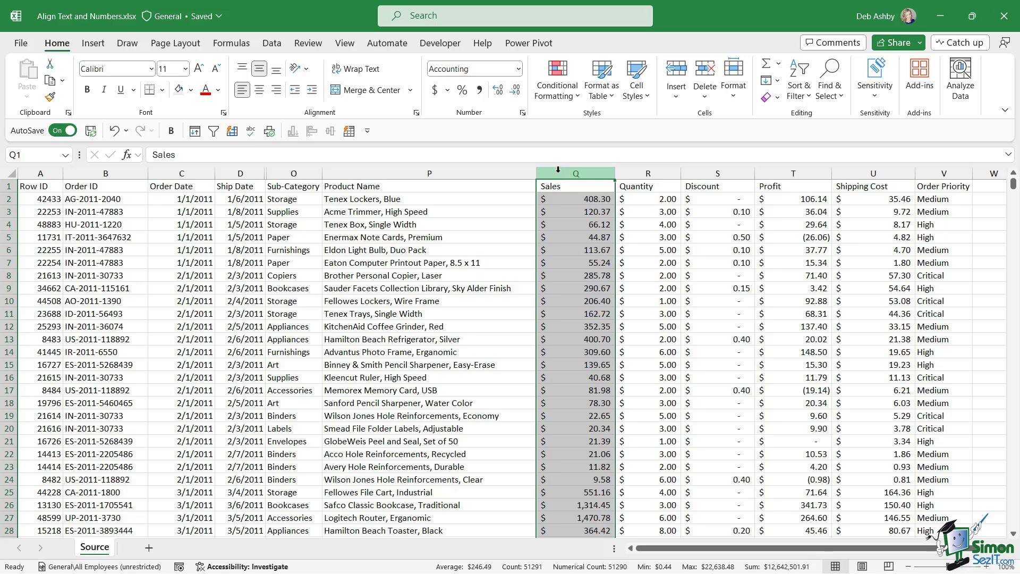
{"action": "left_click_drag", "start_coordinate": [558, 169], "coordinate": [892, 171]}
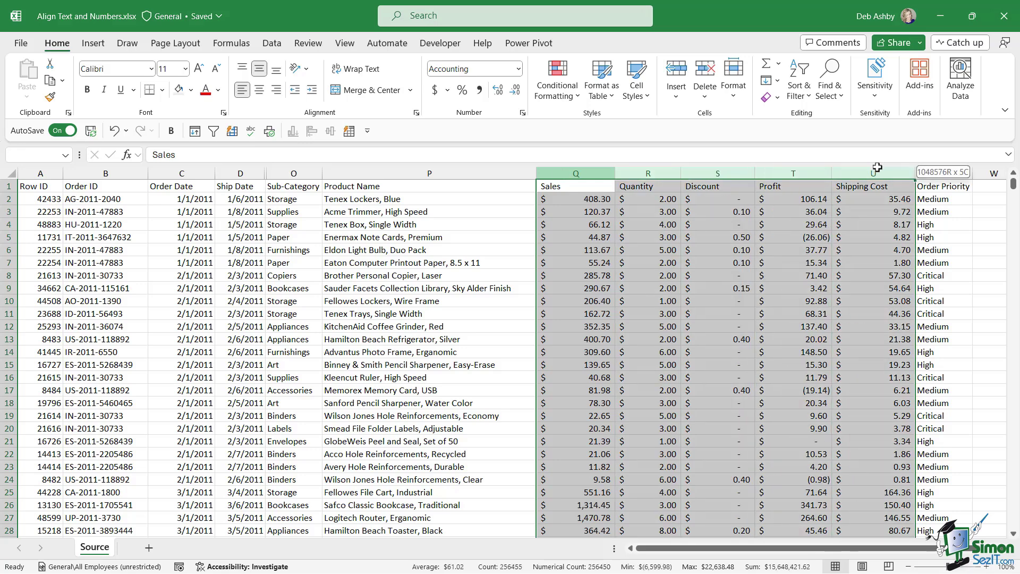
{"action": "left_click", "coordinate": [570, 188]}
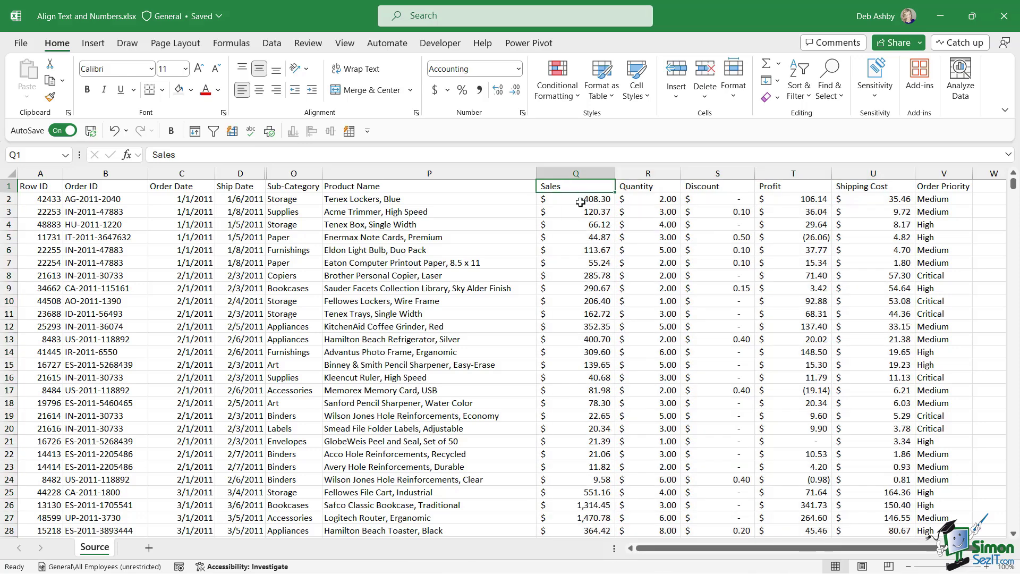
{"action": "left_click", "coordinate": [580, 202]}
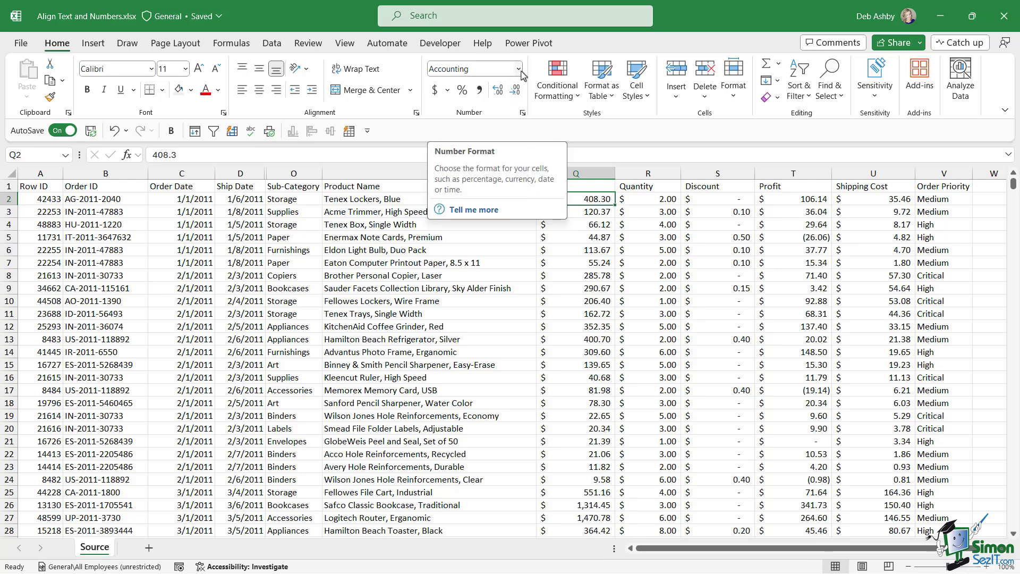
{"action": "left_click", "coordinate": [602, 225]}
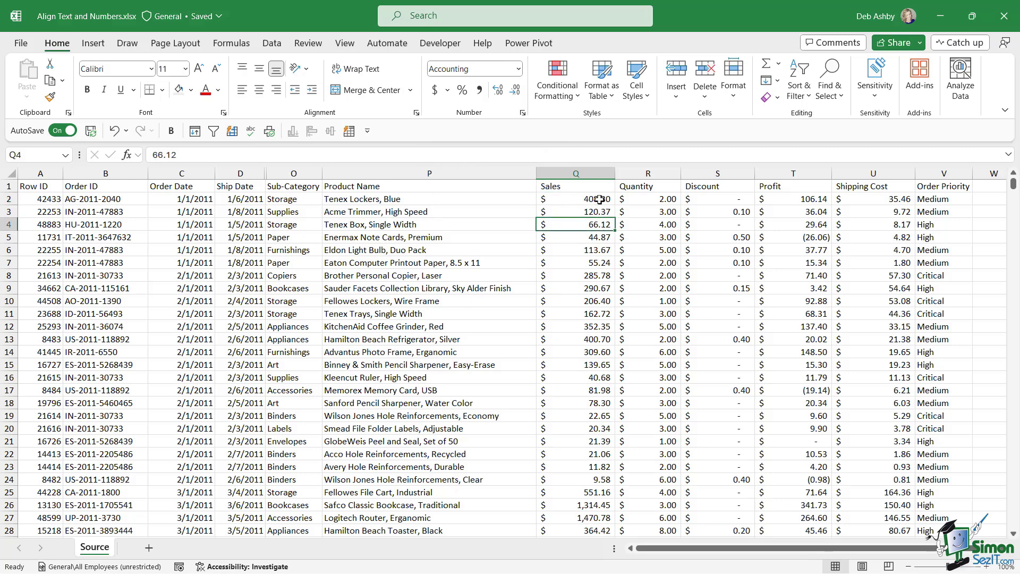
{"action": "left_click", "coordinate": [600, 202]}
{"action": "left_click", "coordinate": [600, 209]}
{"action": "left_click", "coordinate": [601, 223]}
{"action": "left_click", "coordinate": [601, 237]}
{"action": "left_click", "coordinate": [600, 250]}
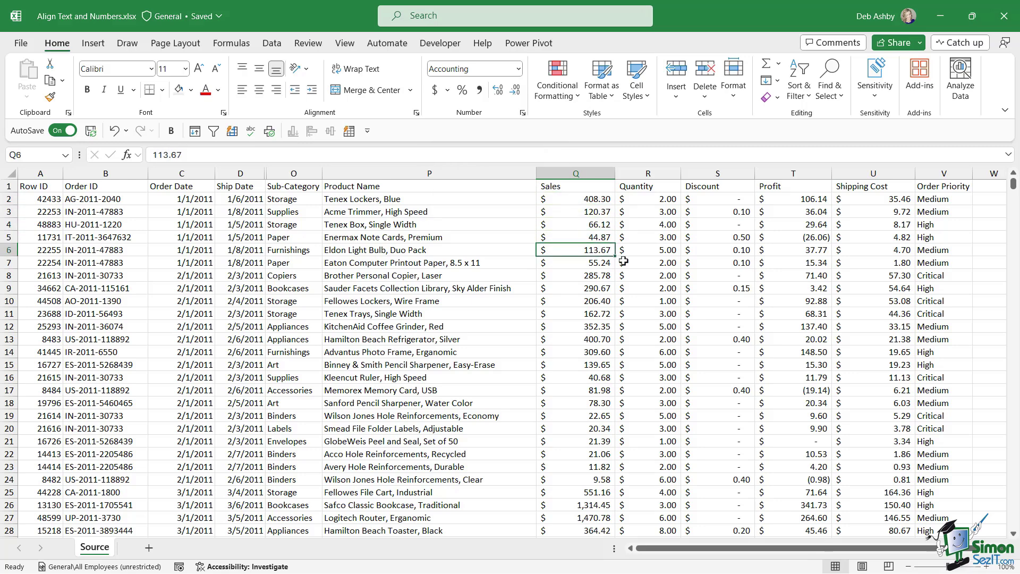
{"action": "left_click", "coordinate": [555, 202]}
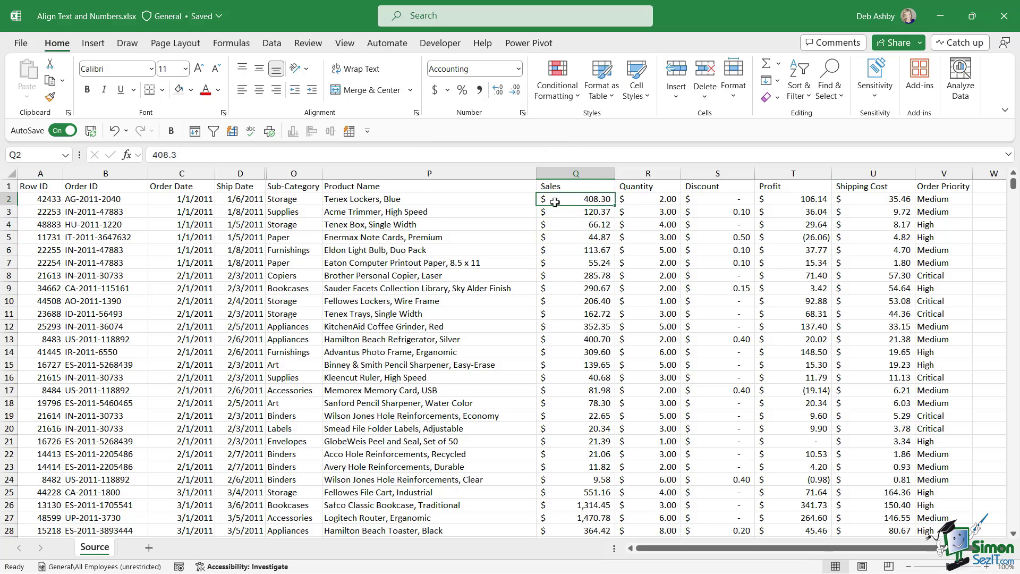
{"action": "left_click", "coordinate": [566, 171]}
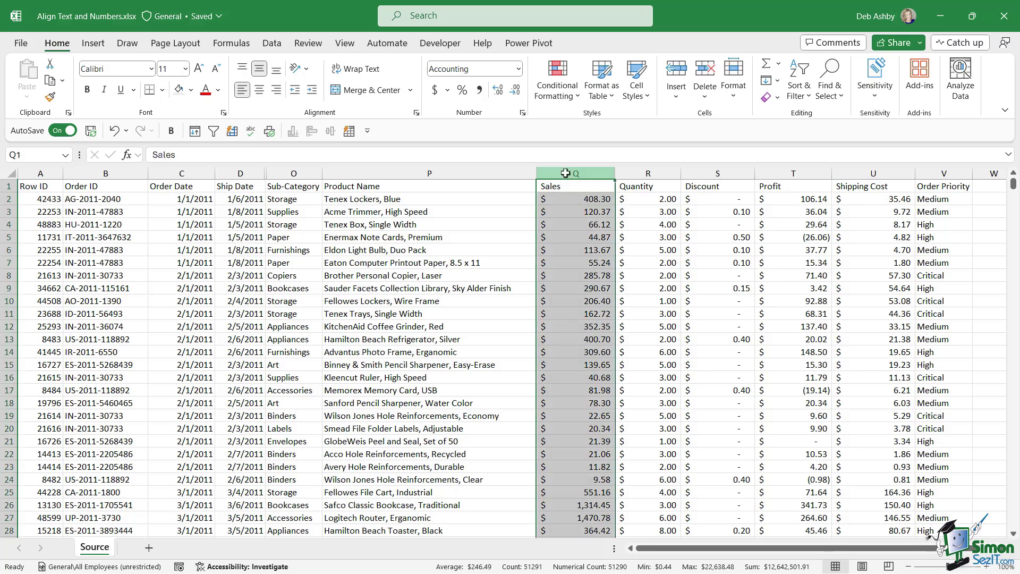
{"action": "left_click", "coordinate": [518, 68]}
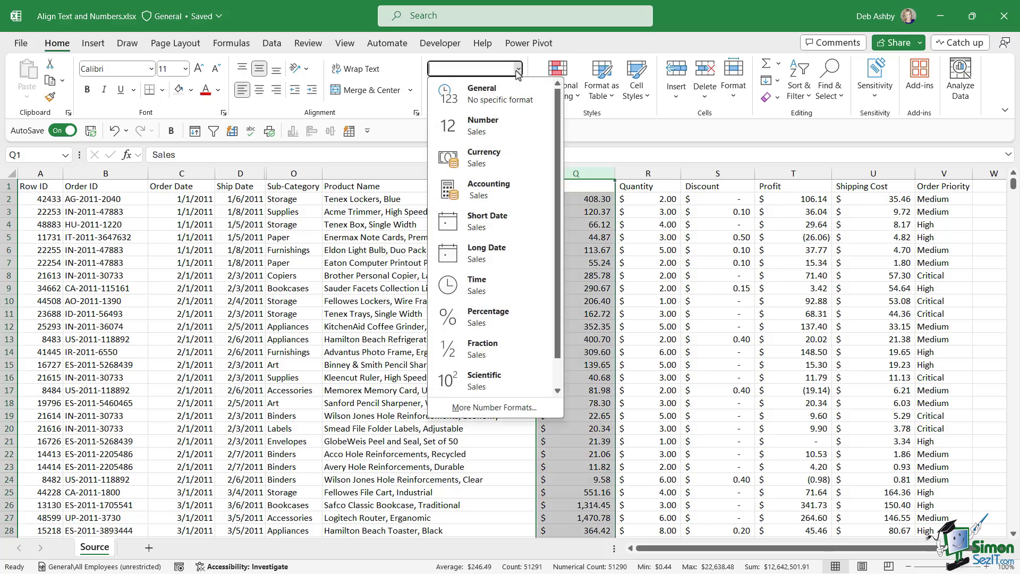
{"action": "left_click", "coordinate": [500, 157]}
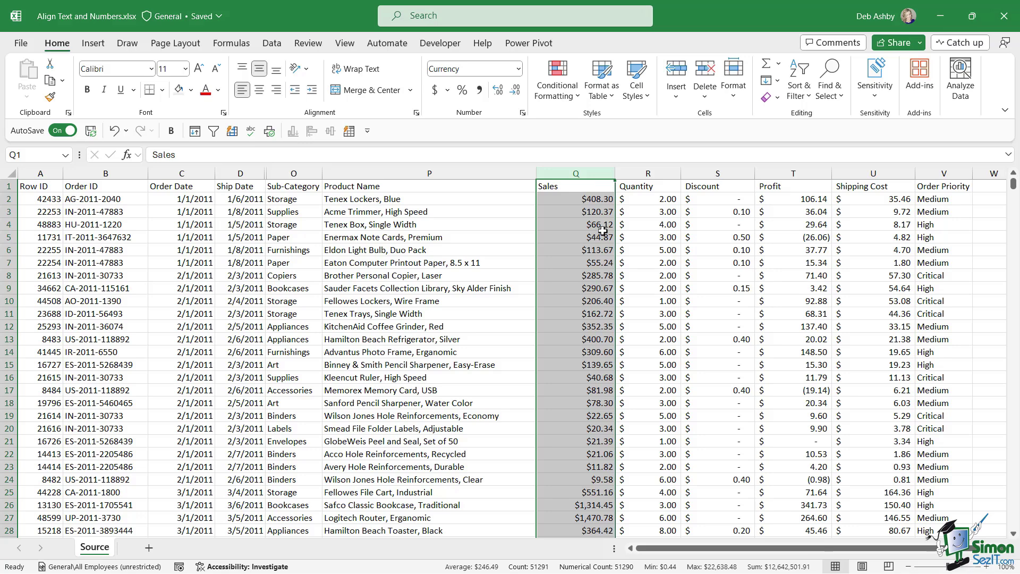
{"action": "left_click", "coordinate": [518, 69]}
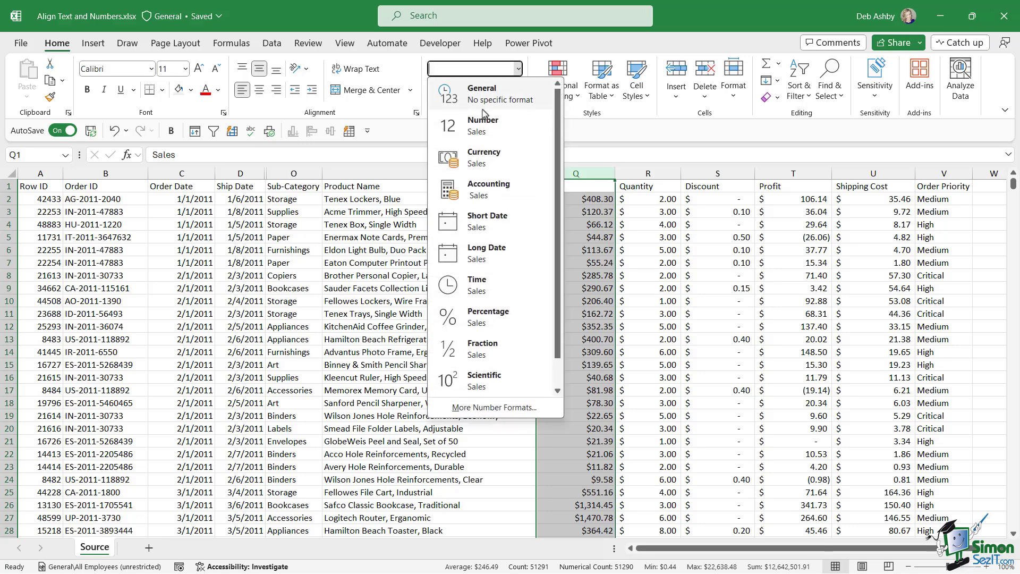
{"action": "left_click", "coordinate": [491, 195]}
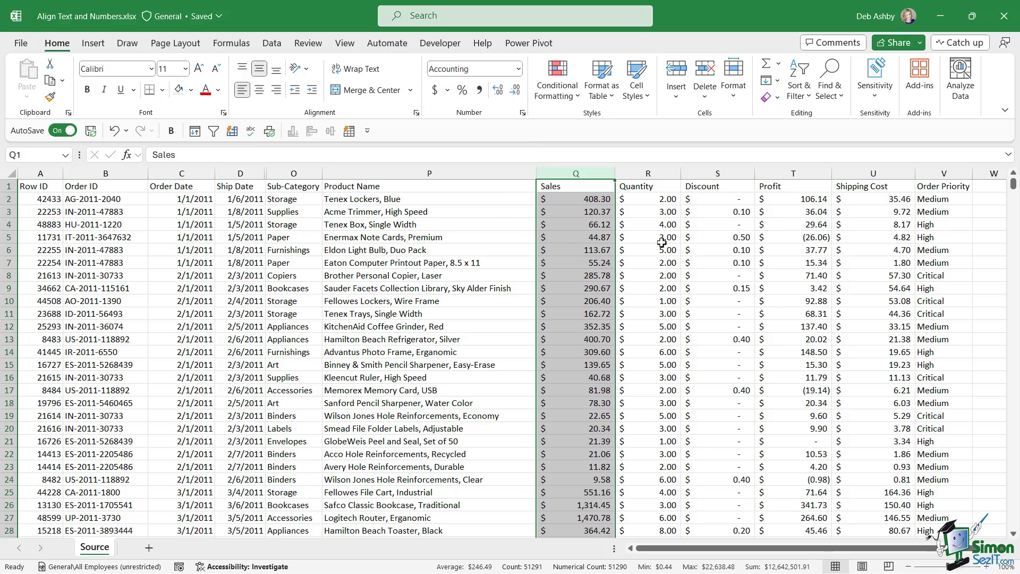
{"action": "left_click", "coordinate": [638, 214]}
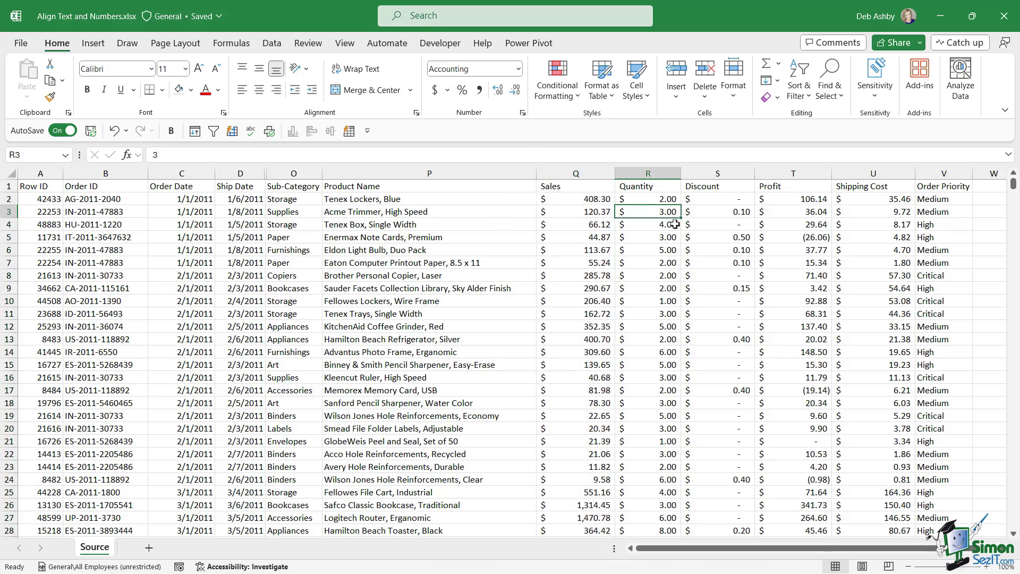